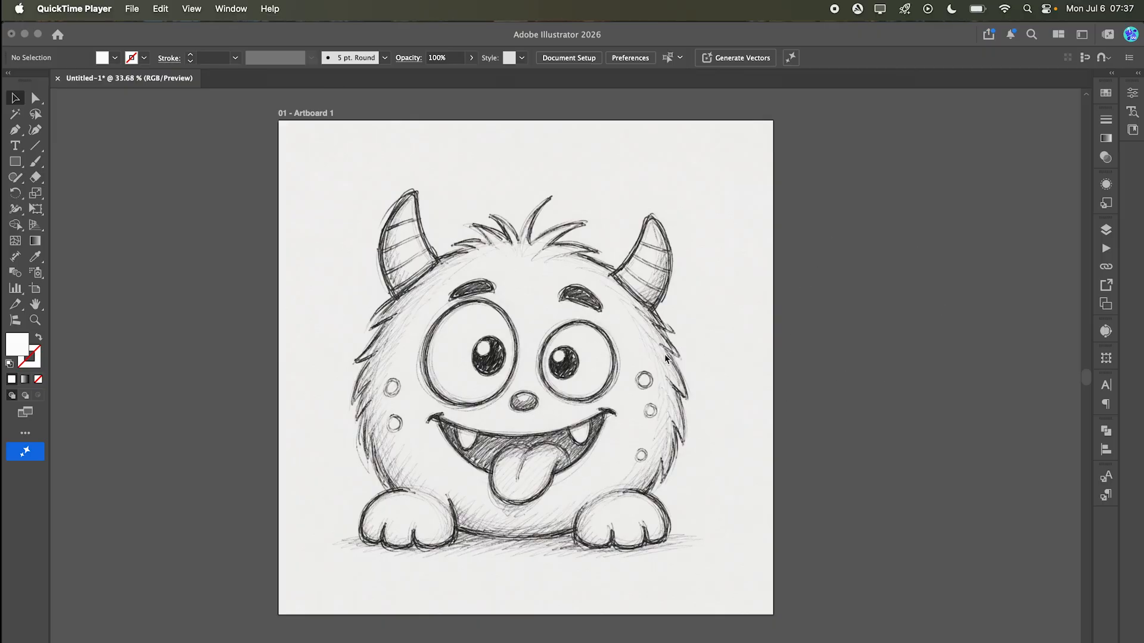
# Step: Select the monster sketch image and open the Concept to Vector panel
pyautogui.click(830, 259)
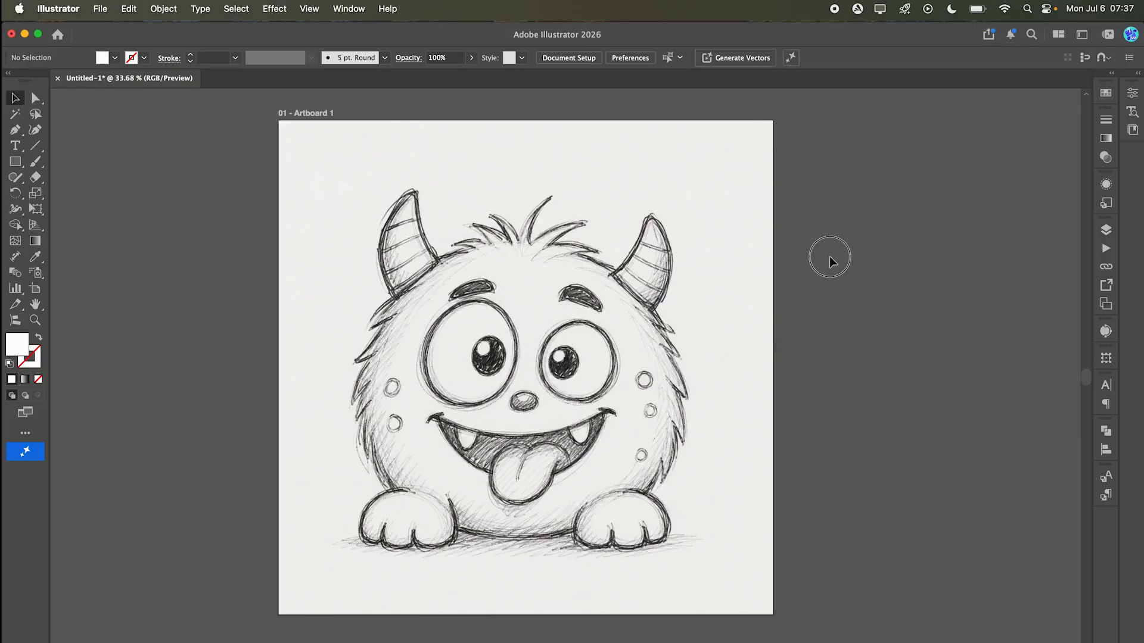
pyautogui.click(584, 486)
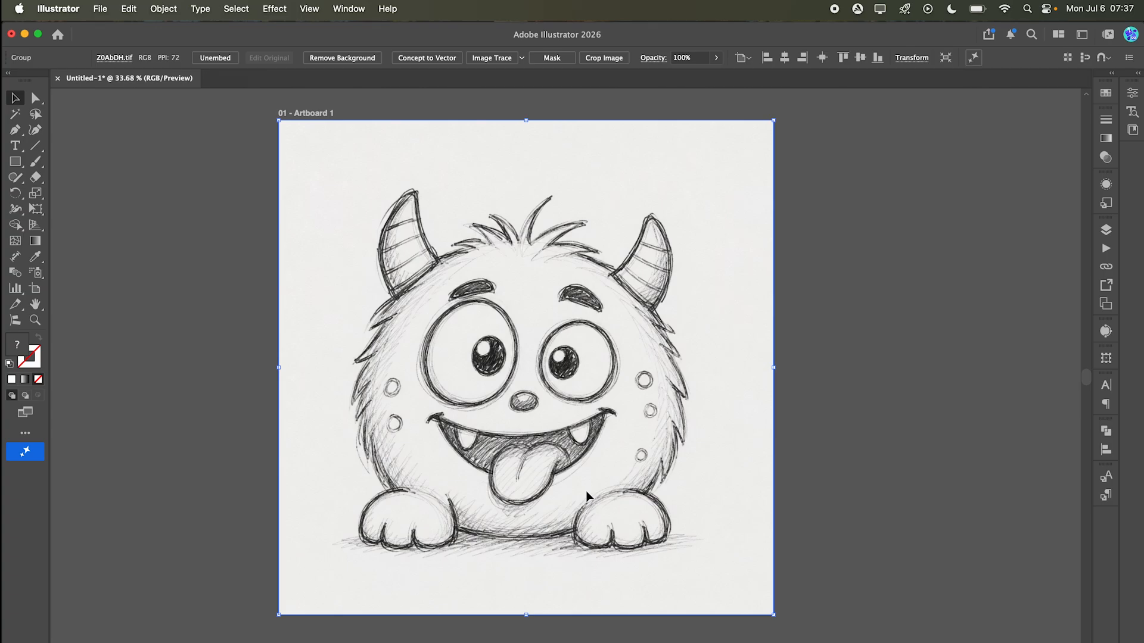
pyautogui.keyDown('alt'); pyautogui.keyDown('super'); pyautogui.click(605, 379); pyautogui.keyUp('super'); pyautogui.keyUp('alt')
pyautogui.moveTo(601, 375); pyautogui.dragTo(575, 394)
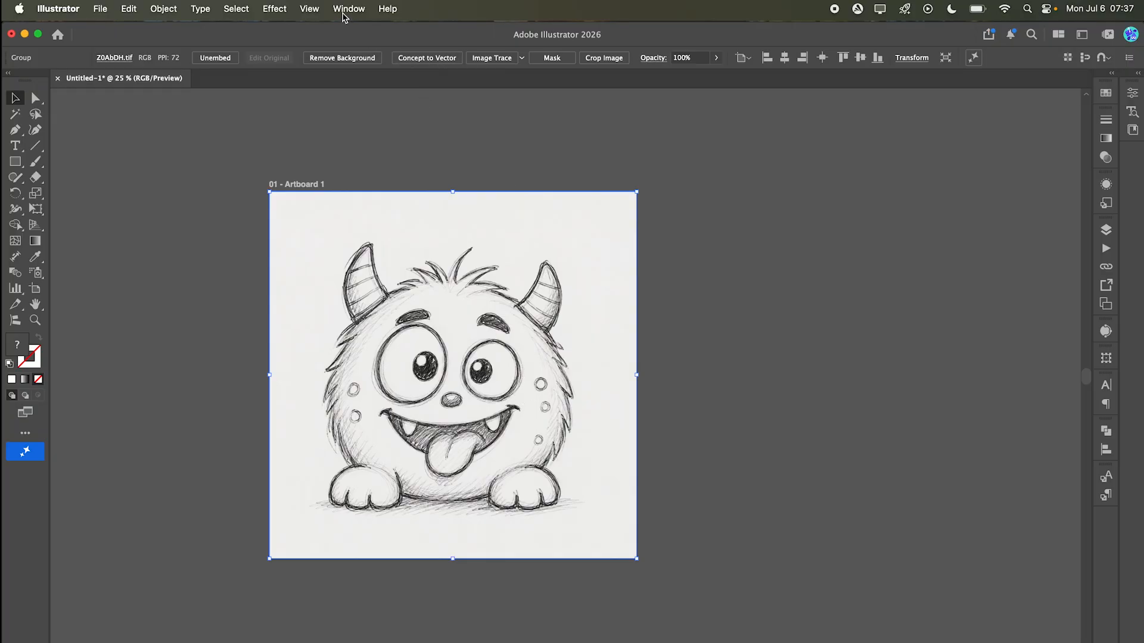
pyautogui.click(348, 8)
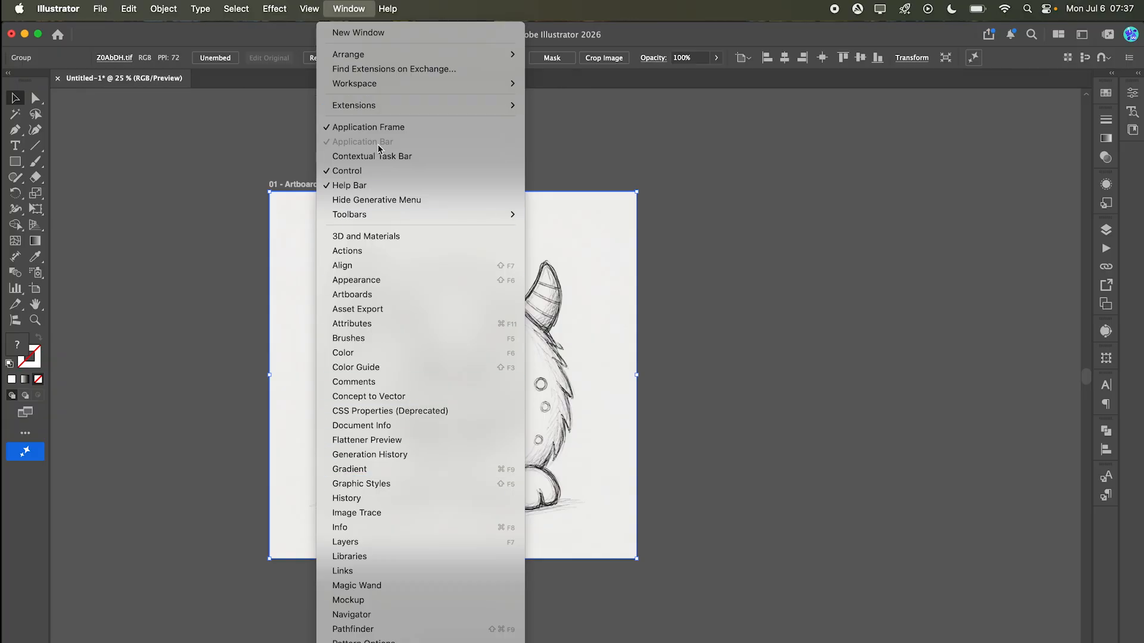
pyautogui.click(451, 401)
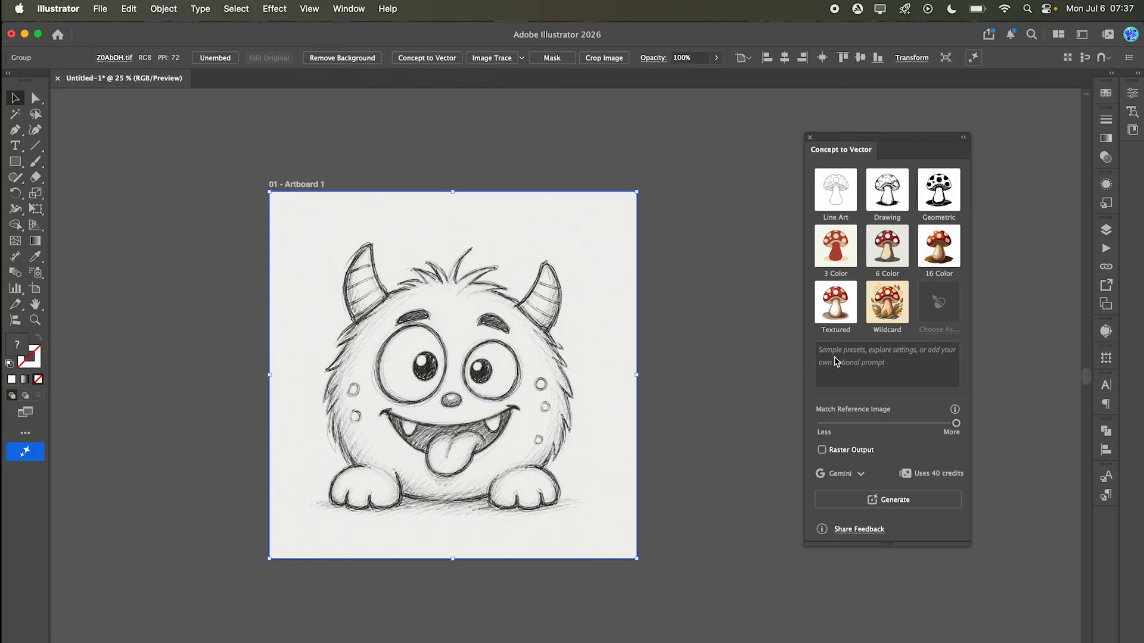
# Step: Generate a vector version of the sketch with the prompt "Black and white Illustartion"
pyautogui.click(831, 348)
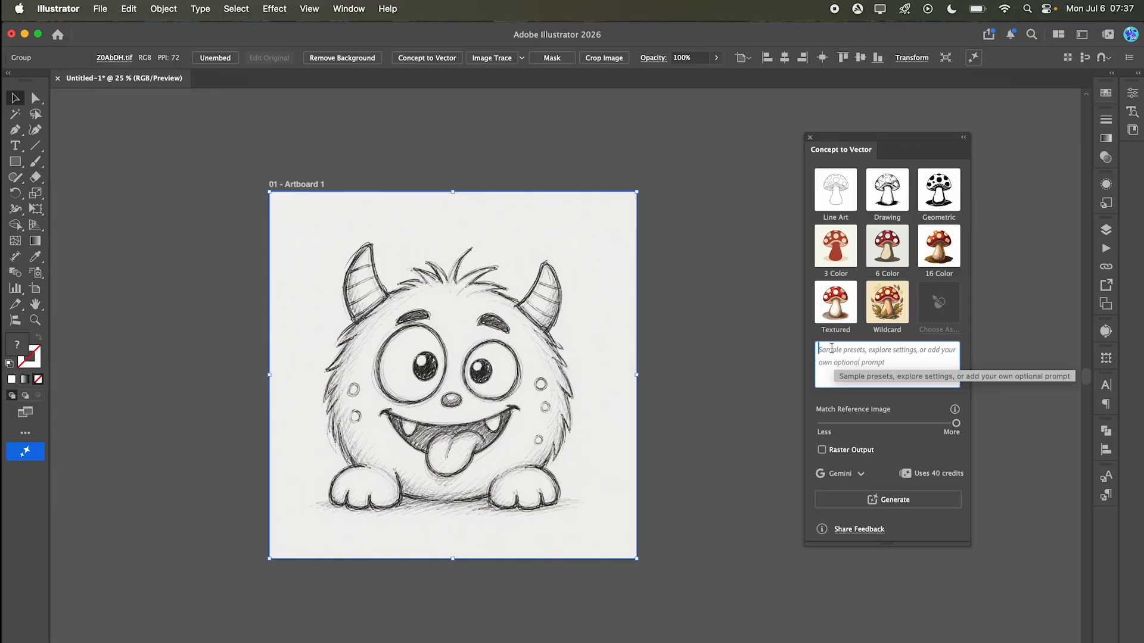
pyautogui.write('B')
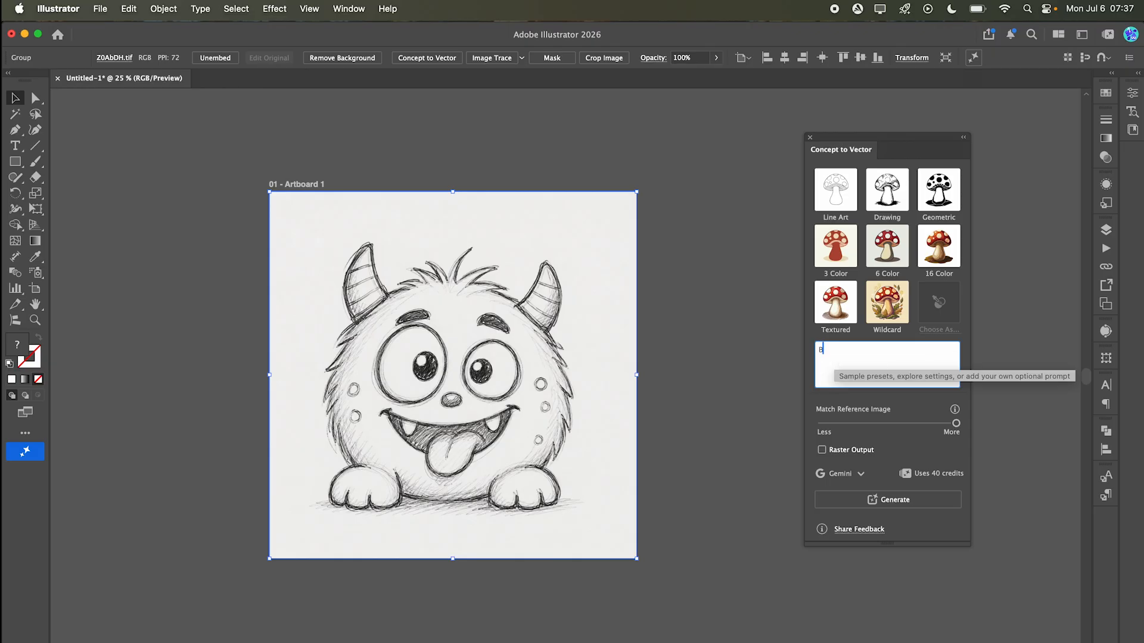
pyautogui.write('lack and white Illustartion')
pyautogui.press('Return')
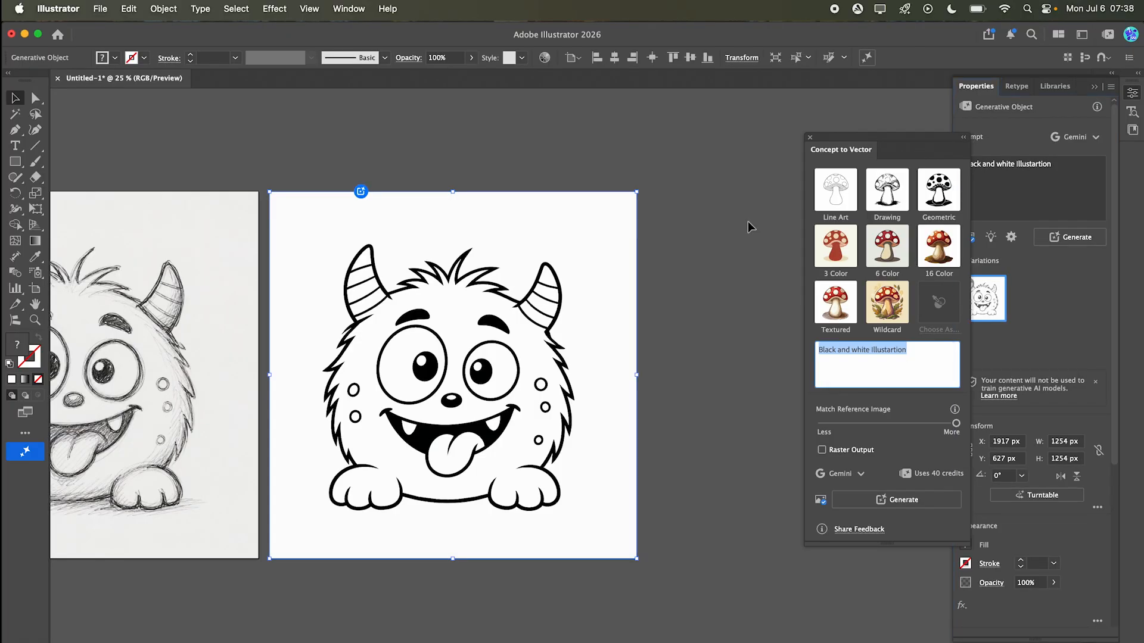
pyautogui.click(745, 224)
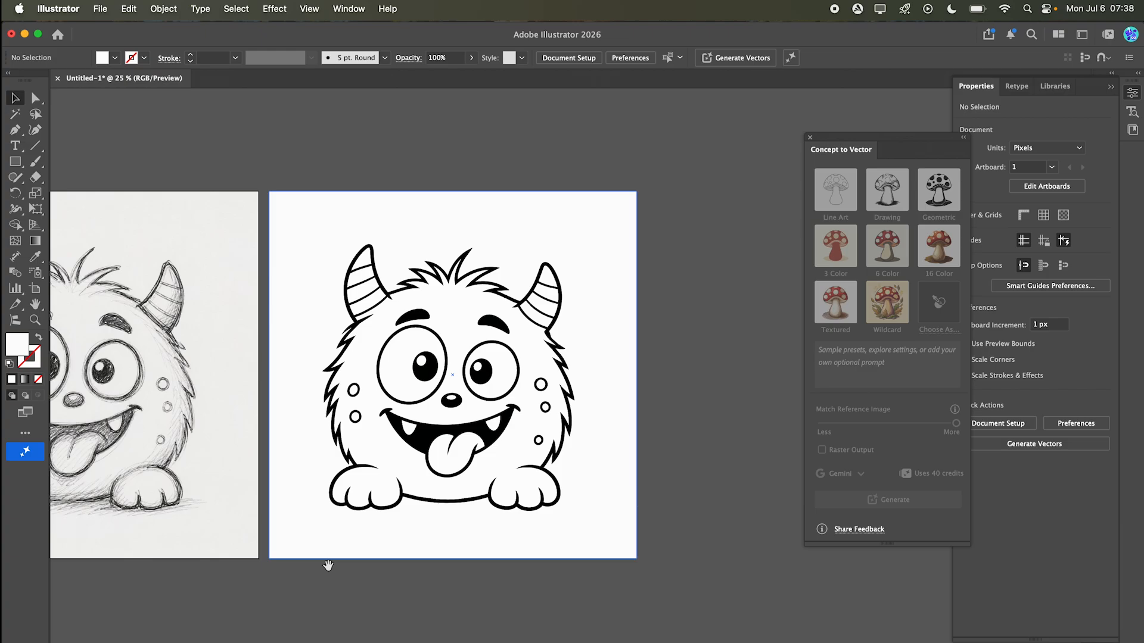
# Step: Delete the white background rectangle behind the generated line art
pyautogui.hscroll(-5, 327, 561)
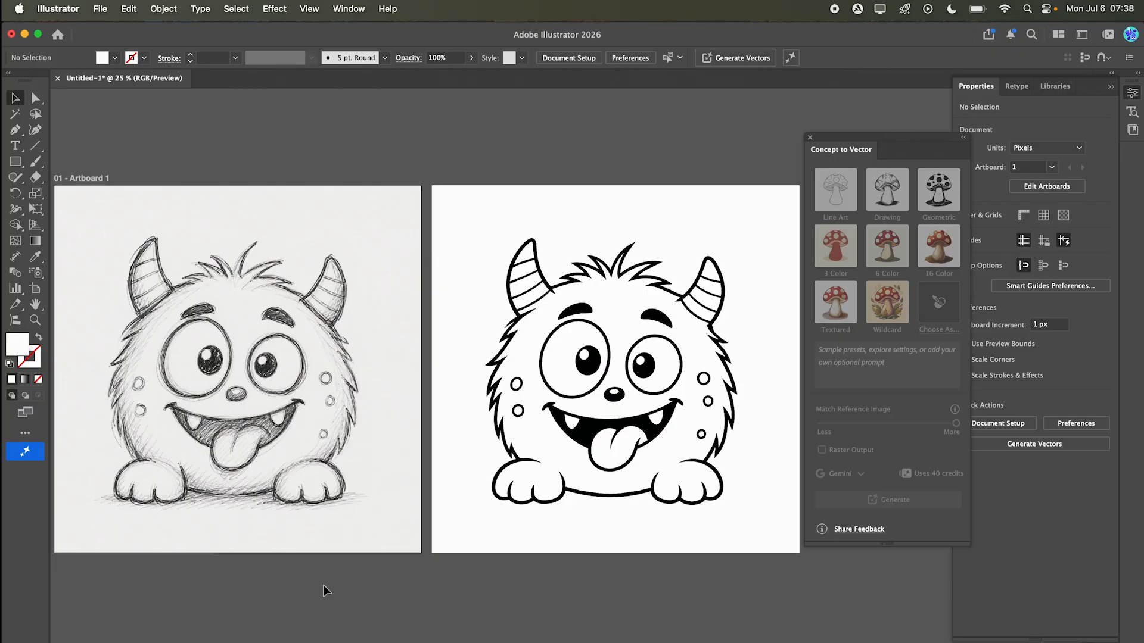
pyautogui.press('a')
pyautogui.click(441, 309)
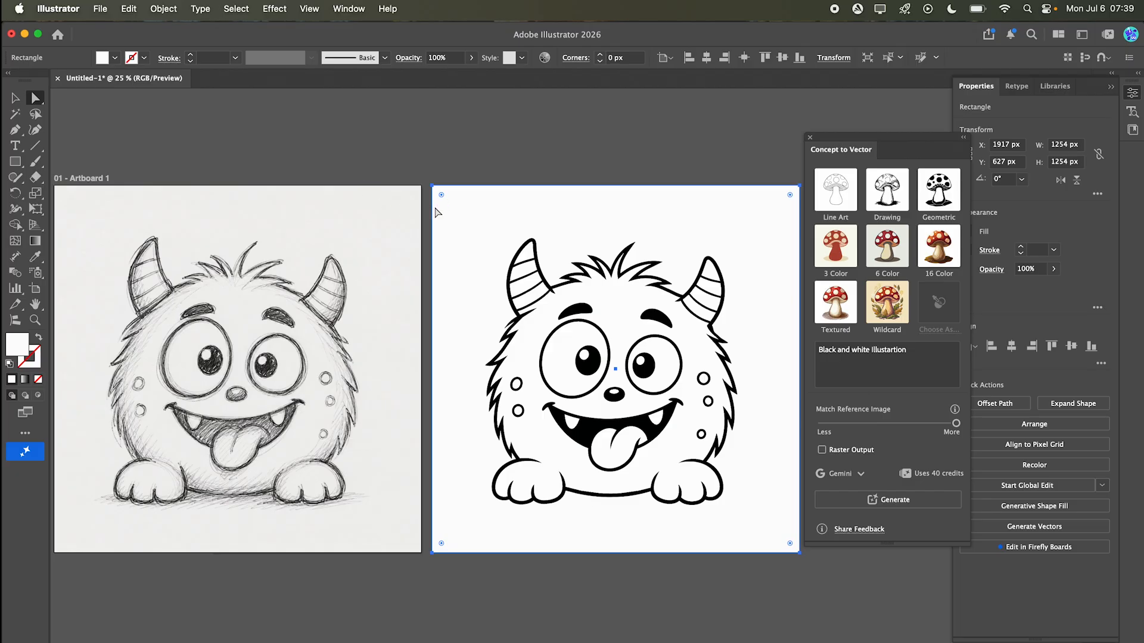
pyautogui.press('Delete')
pyautogui.moveTo(601, 211); pyautogui.dragTo(477, 228)
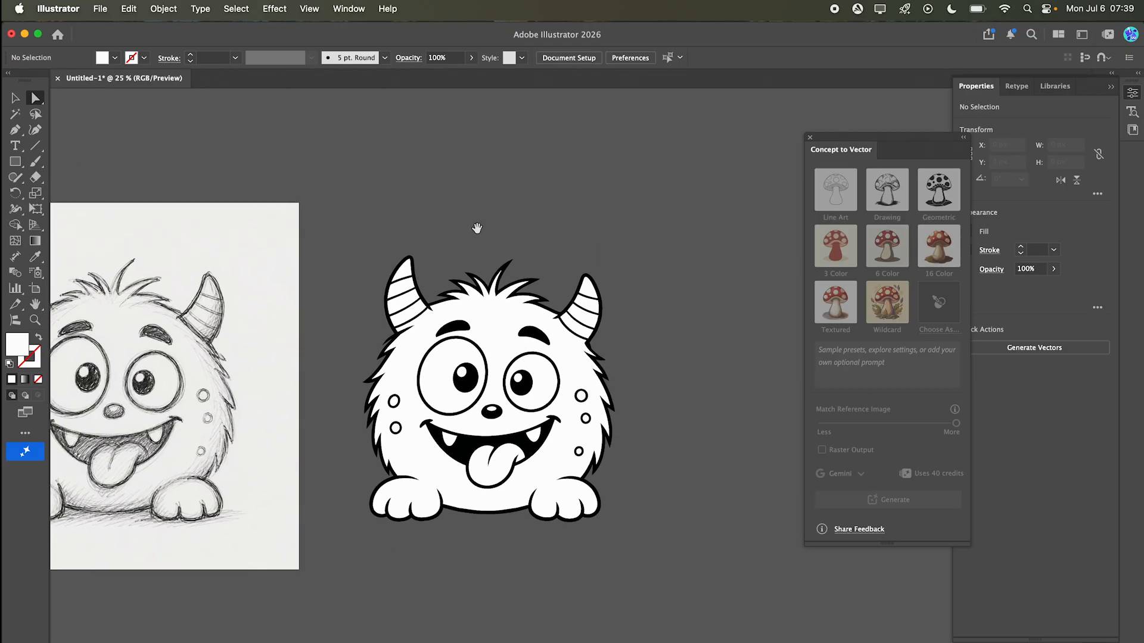
# Step: Fill the monster's fur path of the line art with a dark teal swatch
pyautogui.click(496, 331)
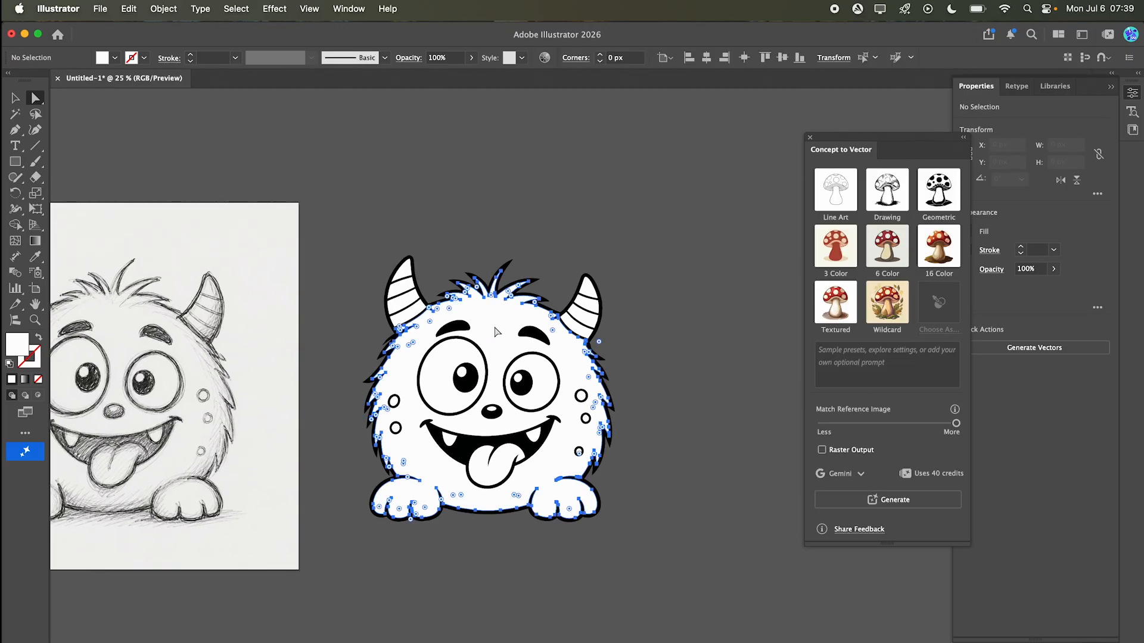
pyautogui.click(115, 57)
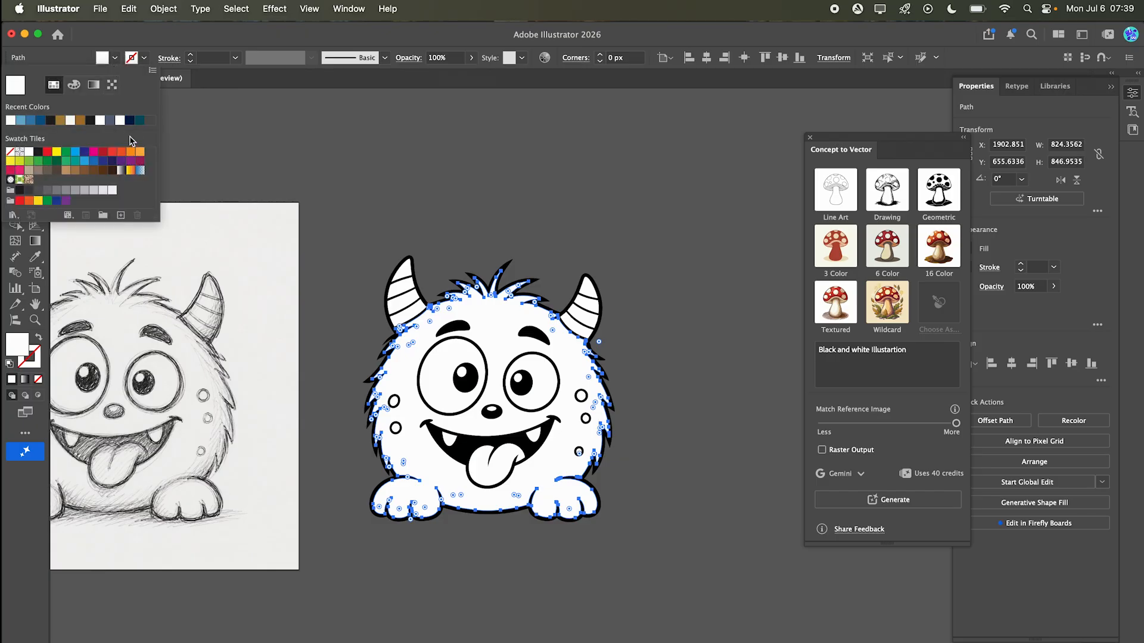
pyautogui.click(139, 120)
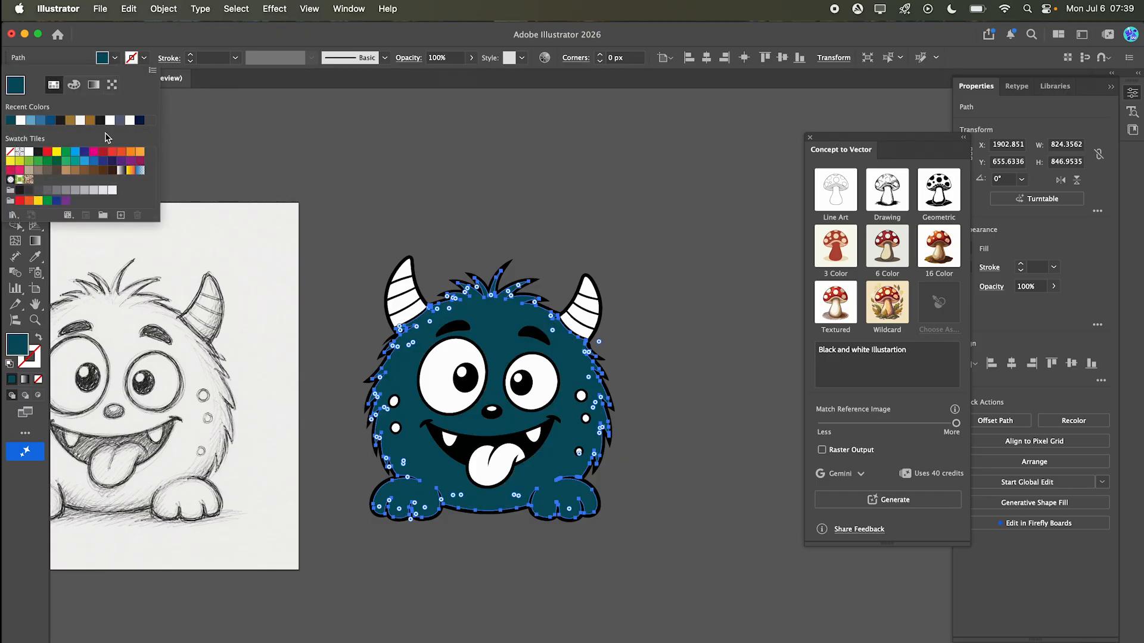
pyautogui.click(84, 160)
pyautogui.click(417, 186)
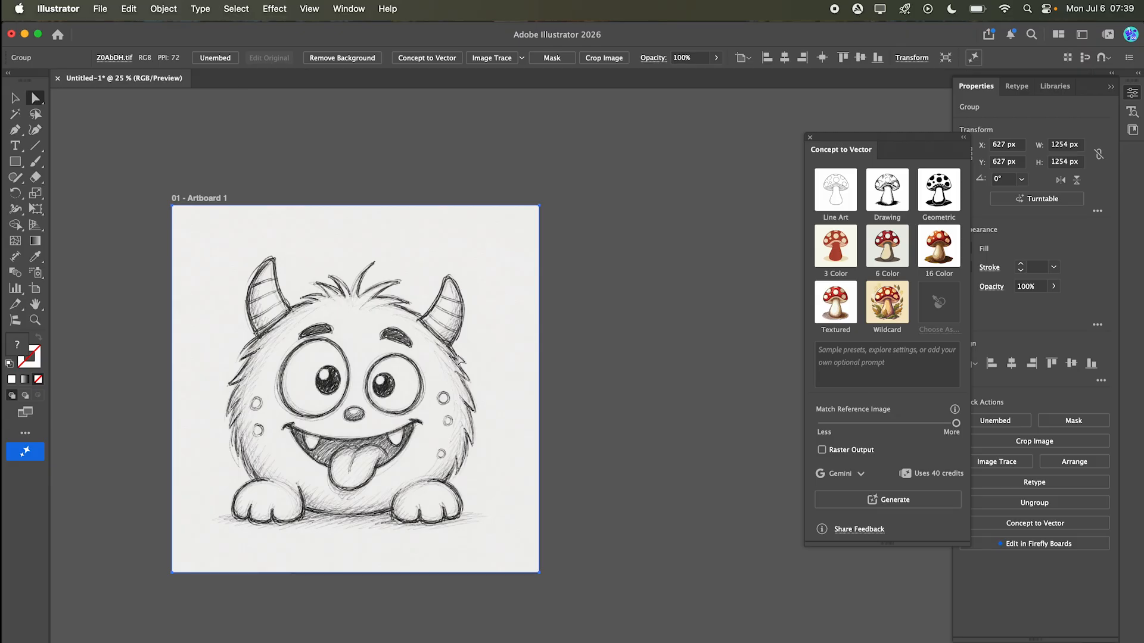
# Step: Paste a detailed prompt for a clean cartoon vector with teal fur, cream belly and ivory horns, then generate with Gemini
pyautogui.write('Convert to a clean cartoon vector. Bright teal fur, cream belly and paws, ivory horns, dark blue pupils, pink tongue, white teeth, black outlines, flat colors, minimal shading, smooth editable vector paths.')
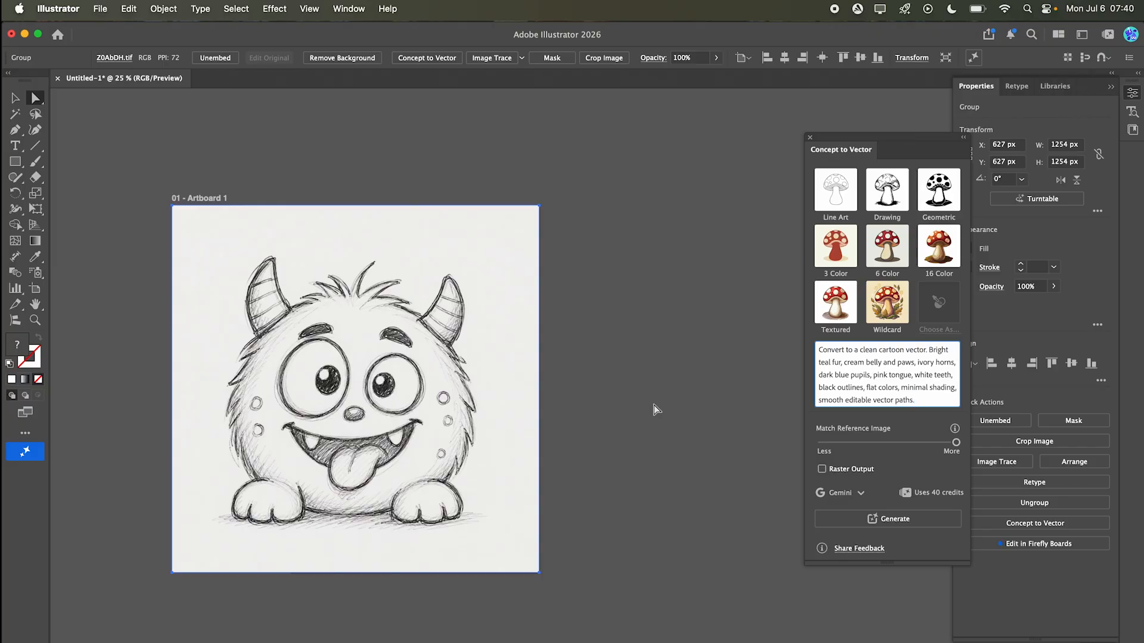
pyautogui.click(858, 493)
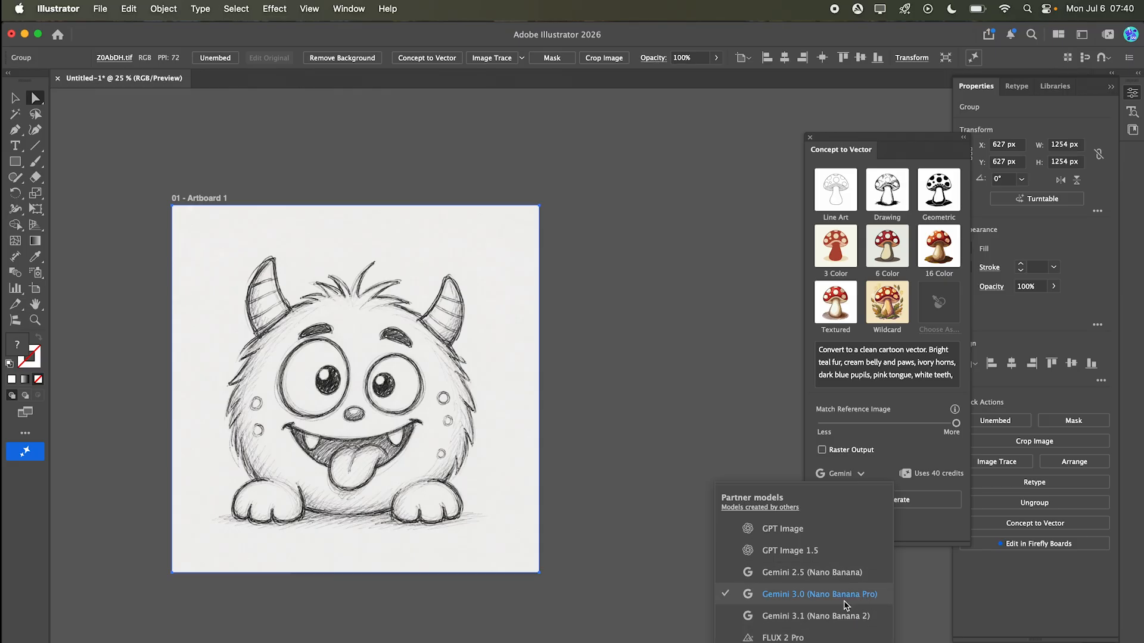
pyautogui.click(926, 543)
pyautogui.click(923, 507)
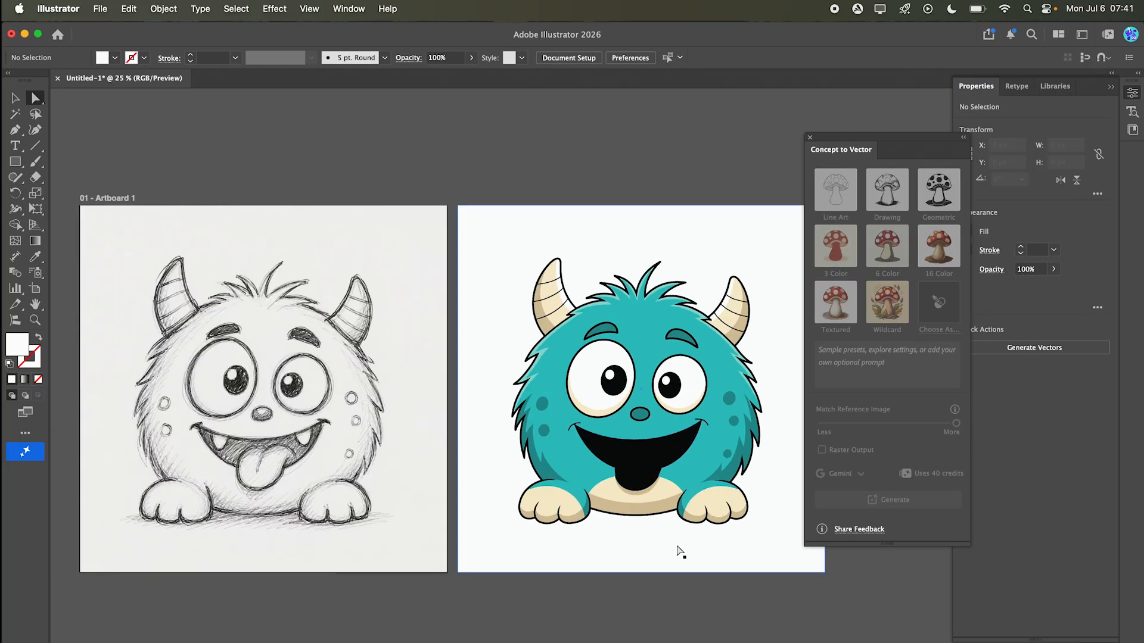
# Step: Inspect the individual vector paths of the generated colour monster, such as horns, paws, spots and eyebrows
pyautogui.click(664, 606)
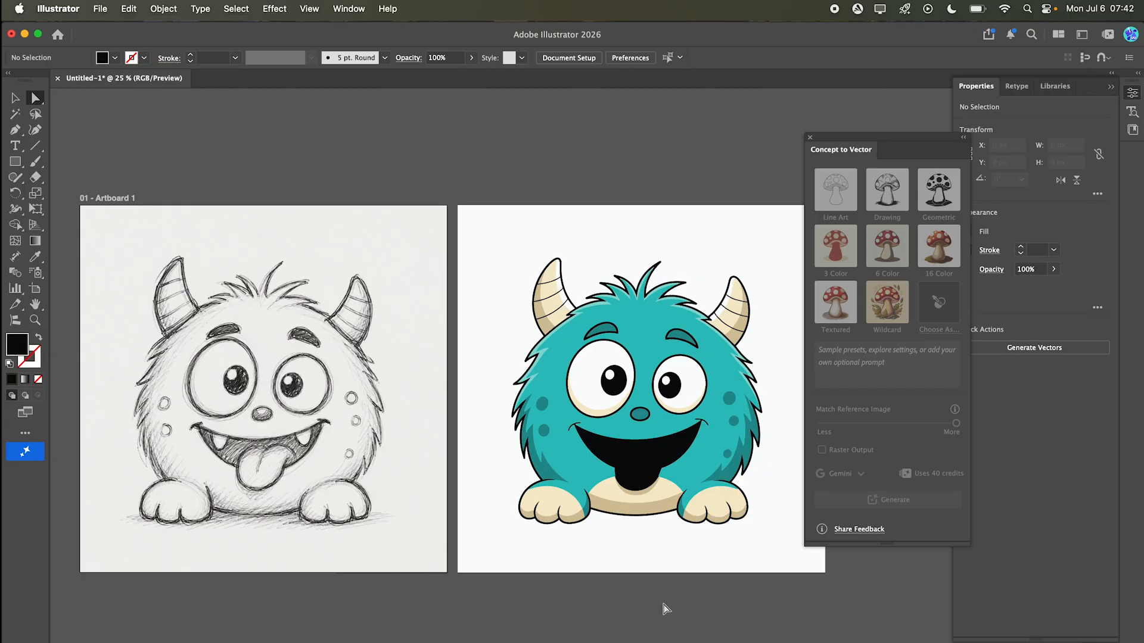
pyautogui.hscroll(2, 684, 603)
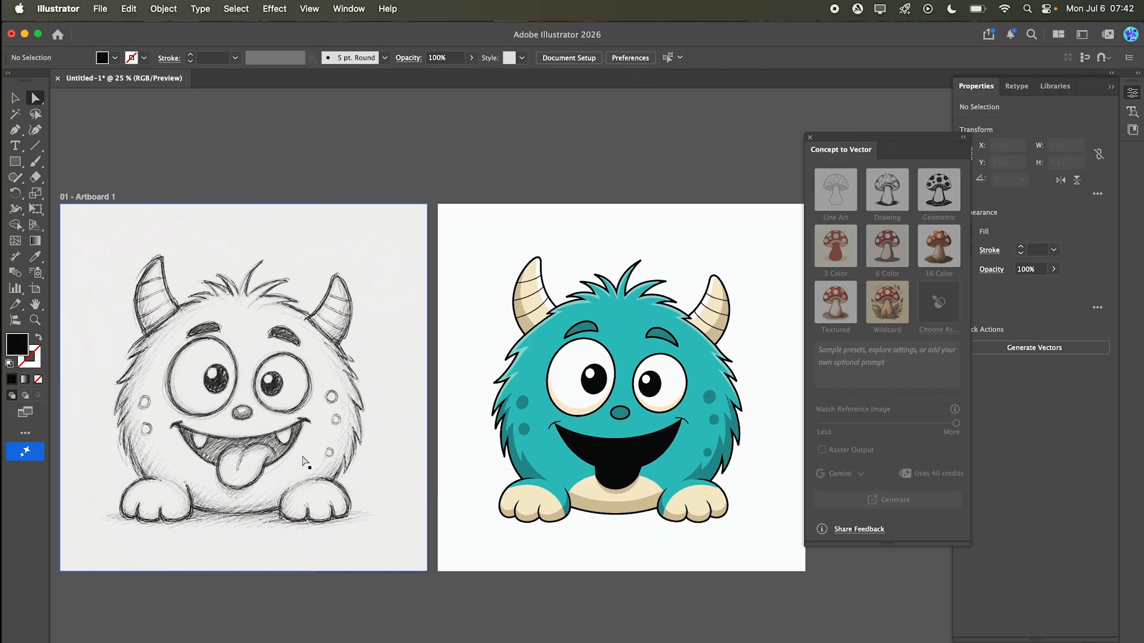
pyautogui.click(631, 330)
pyautogui.scroll(3, 578, 309)
pyautogui.click(507, 296)
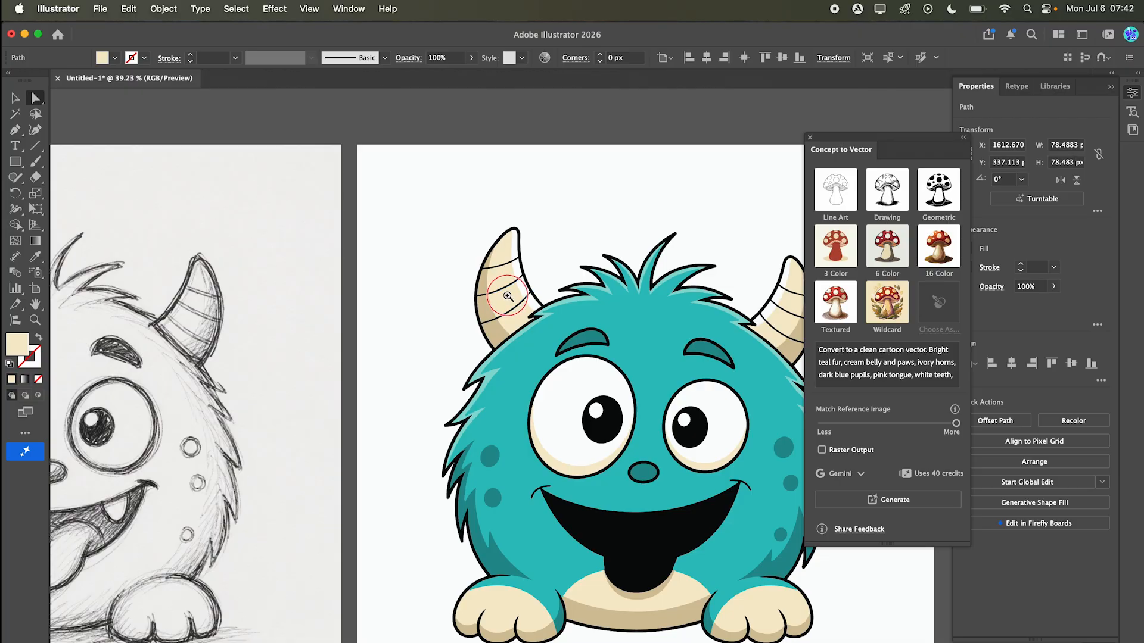
pyautogui.scroll(1, 508, 296)
pyautogui.click(580, 390)
pyautogui.click(619, 199)
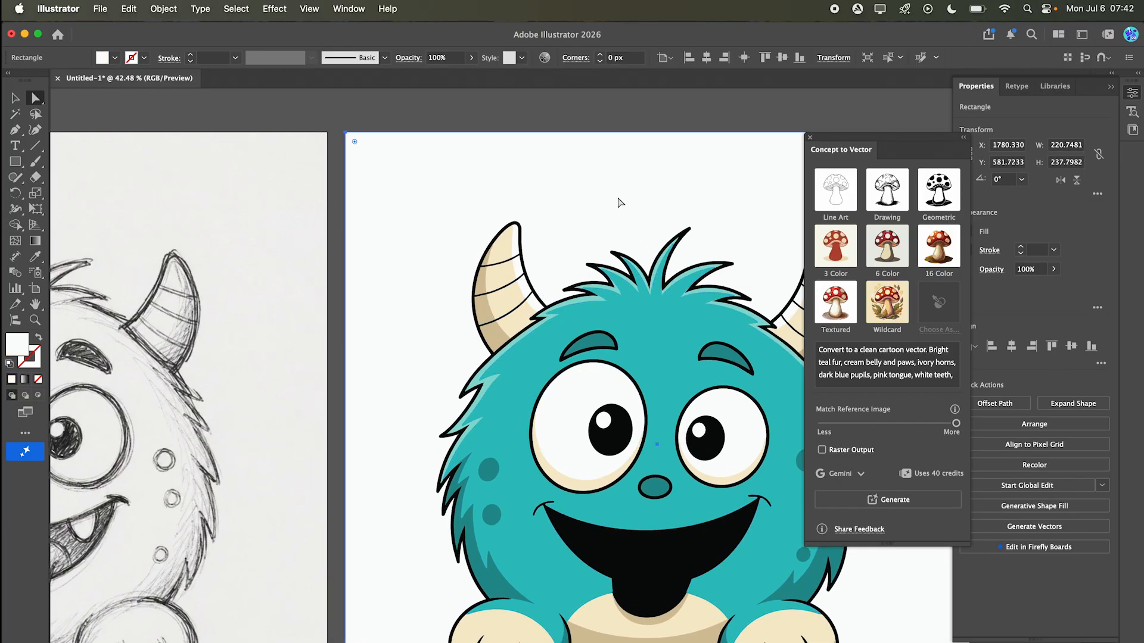
pyautogui.click(623, 121)
pyautogui.scroll(-3, 661, 482)
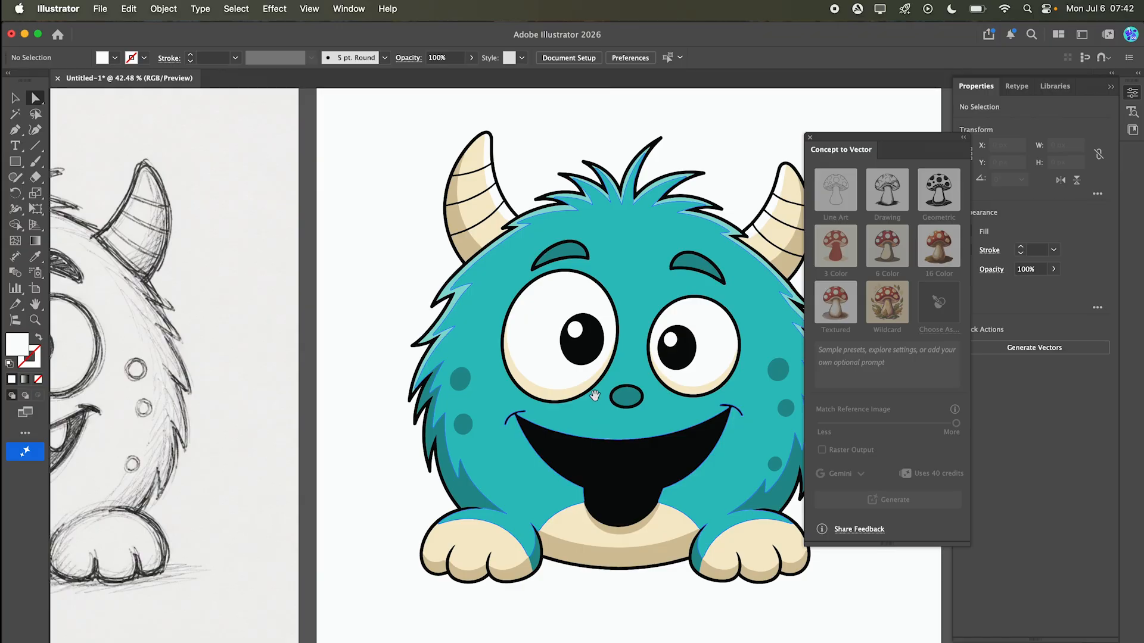
pyautogui.press('super+minus')
pyautogui.press('super+minus')
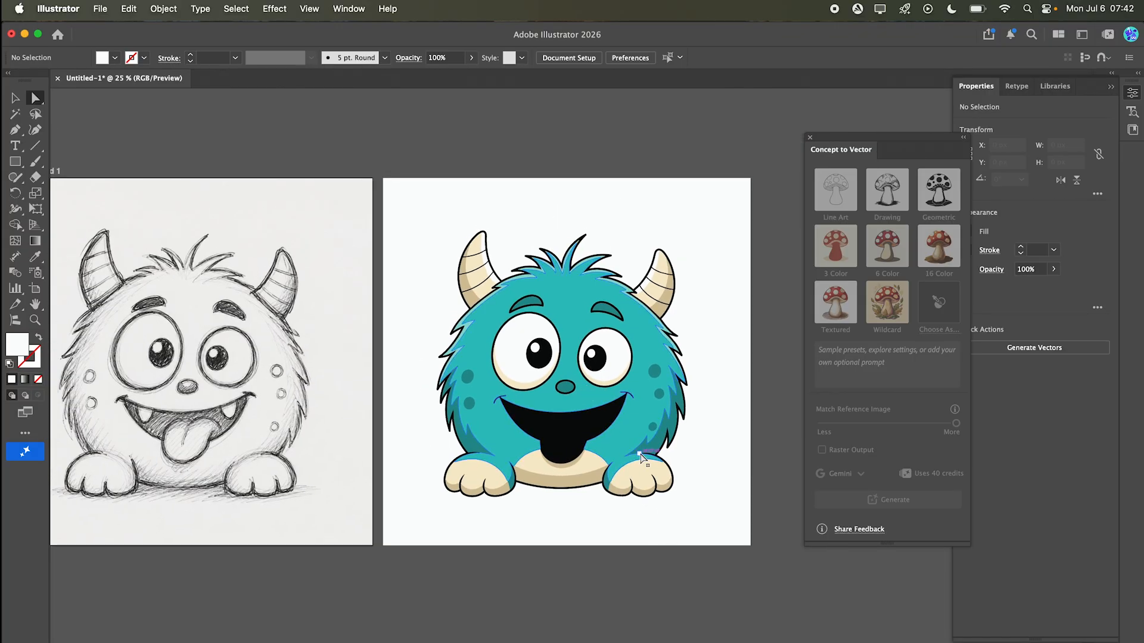
pyautogui.click(502, 494)
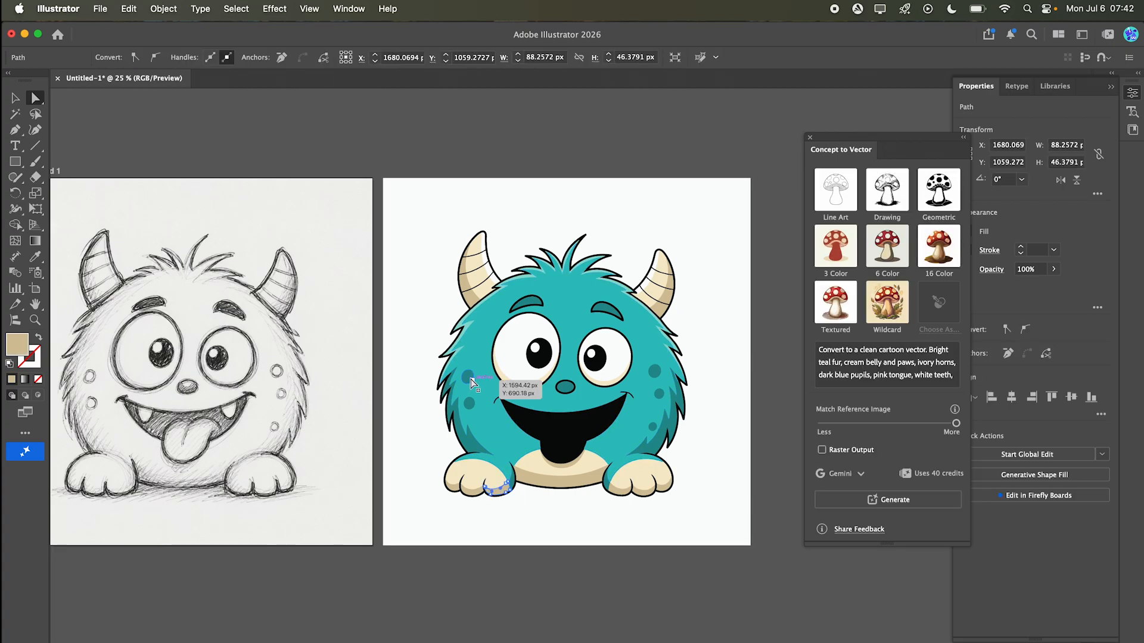
pyautogui.click(475, 362)
pyautogui.click(553, 528)
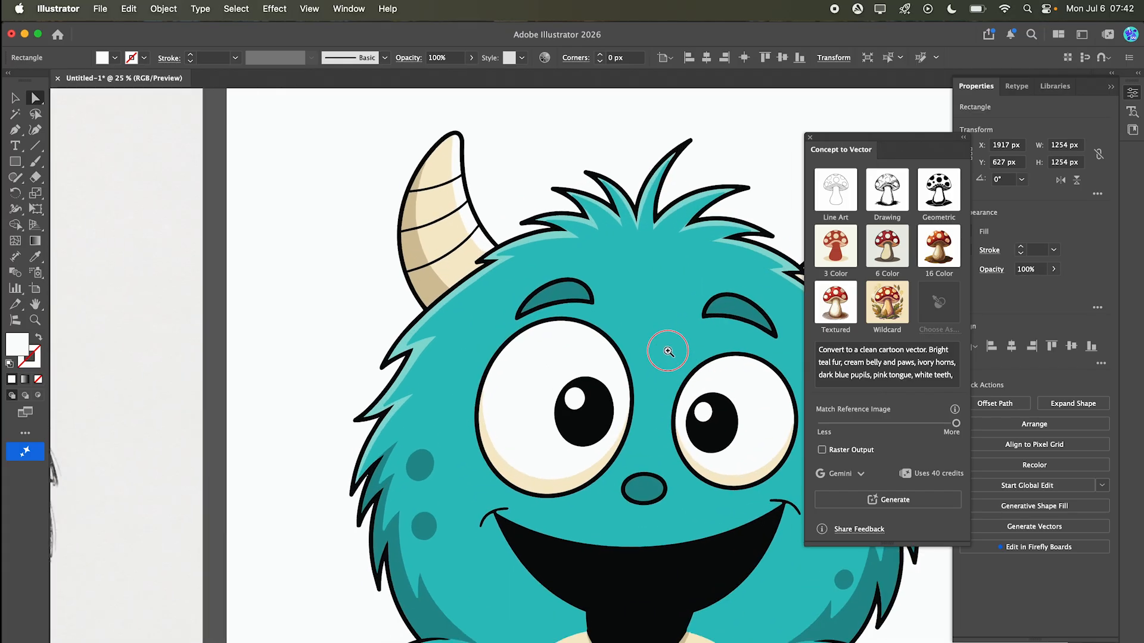
pyautogui.scroll(5, 506, 312)
pyautogui.click(582, 293)
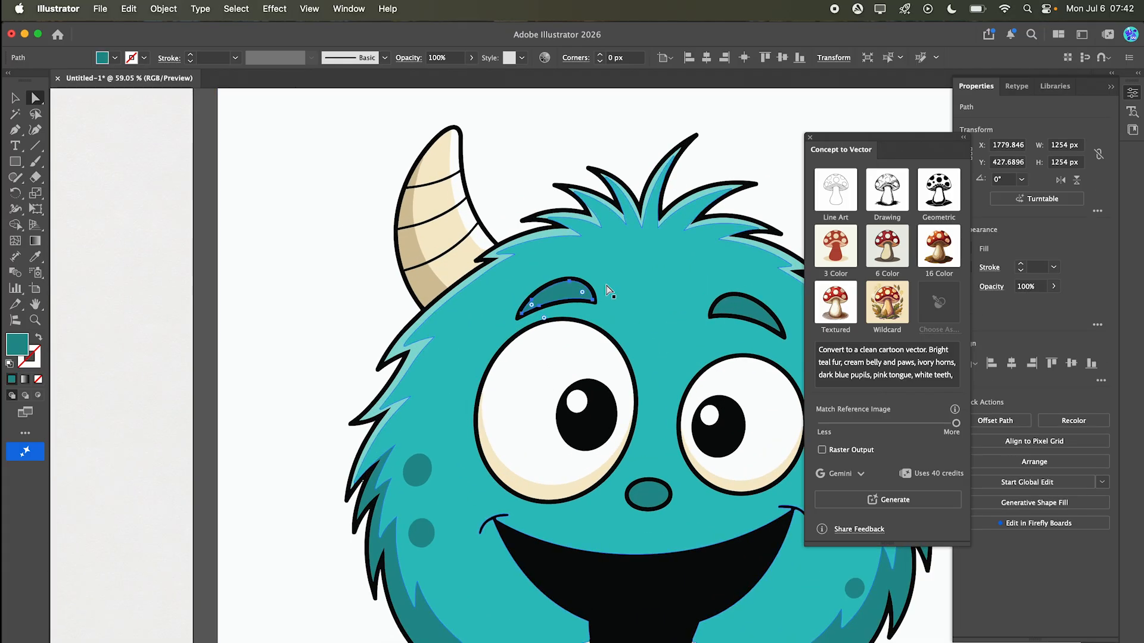
pyautogui.click(664, 280)
pyautogui.scroll(-5, 641, 397)
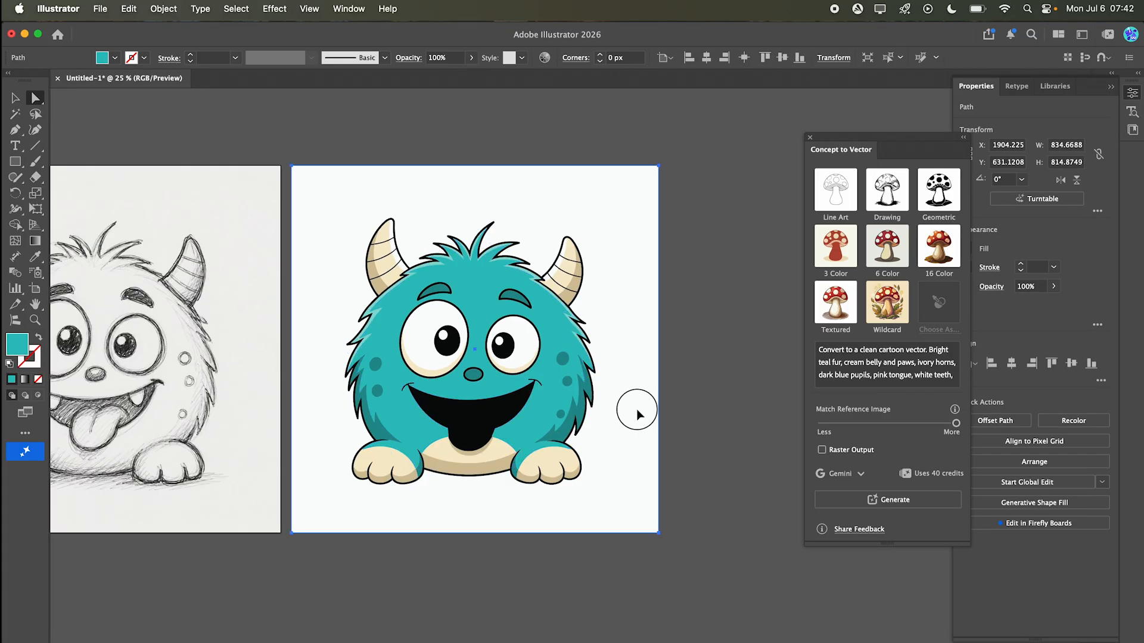
# Step: Delete the white background rectangle behind the colour monster
pyautogui.click(639, 412)
pyautogui.press('Delete')
# Step: Recolor the generated monster with Recolor Artwork, shifting the colour wheel to purple fur and mint green horns and paws
pyautogui.click(458, 342)
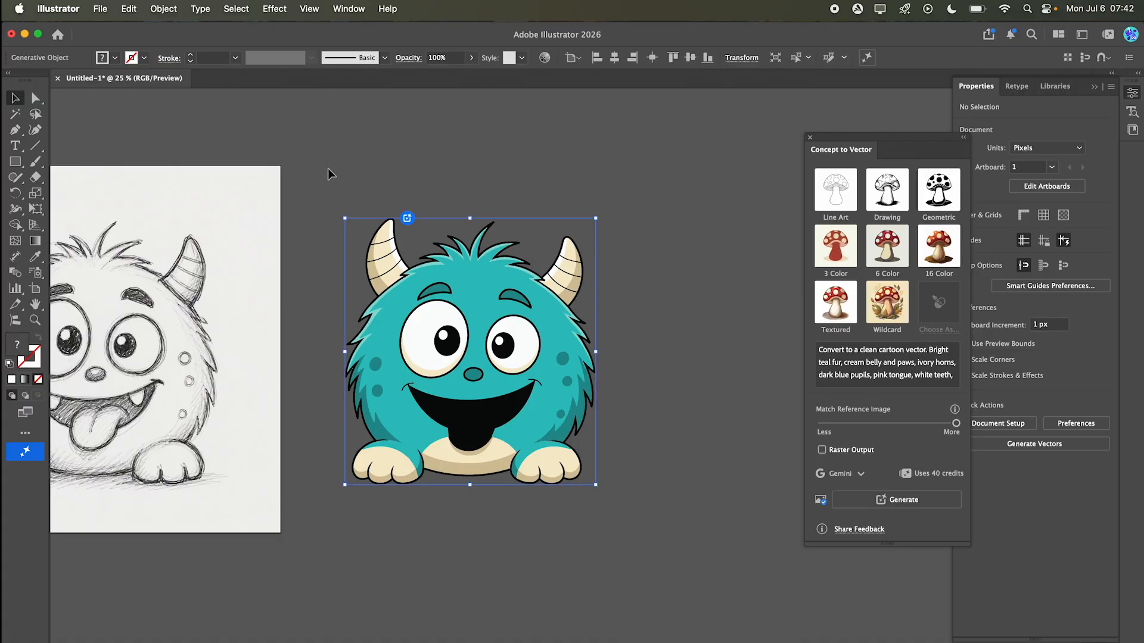
pyautogui.click(129, 10)
pyautogui.moveTo(179, 272)
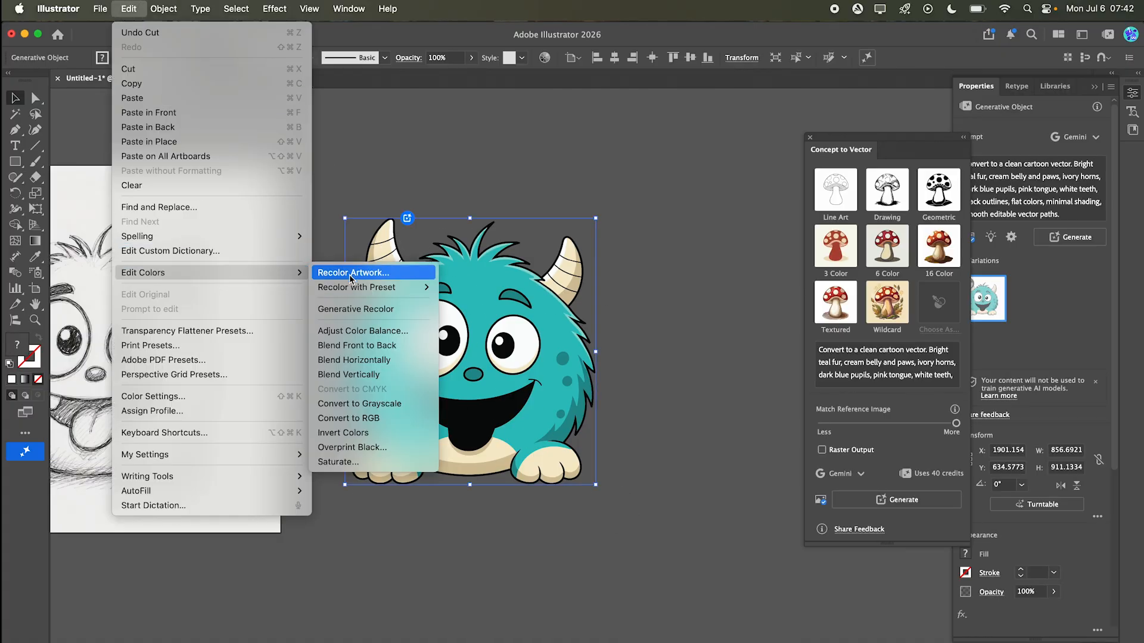
pyautogui.click(349, 272)
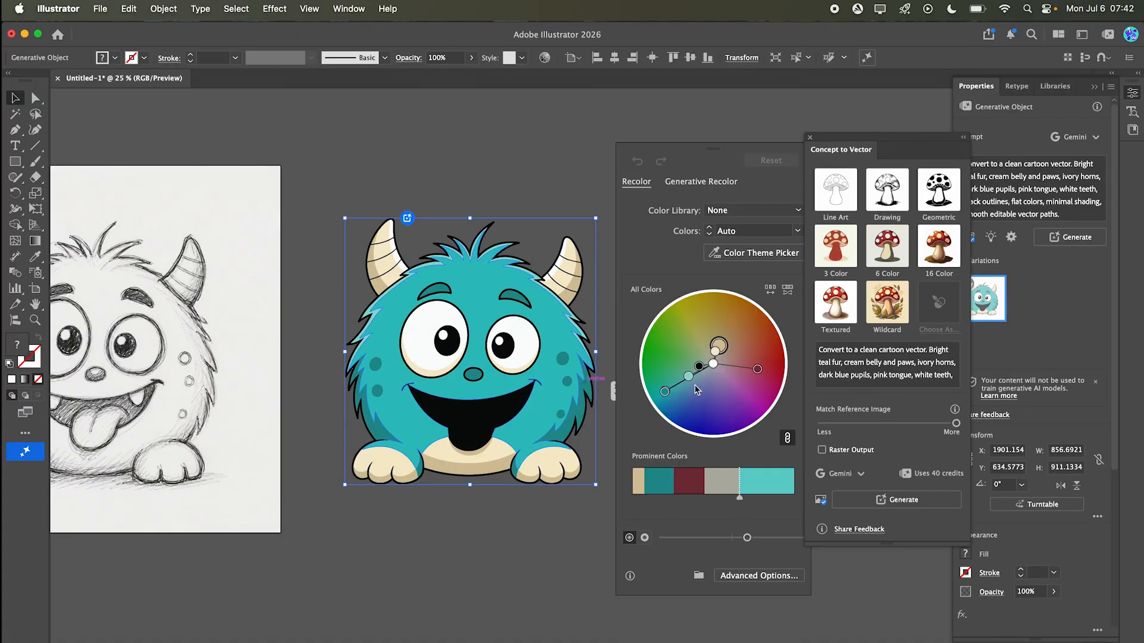
pyautogui.moveTo(667, 398); pyautogui.dragTo(727, 427)
pyautogui.moveTo(733, 326); pyautogui.dragTo(715, 321)
pyautogui.click(560, 171)
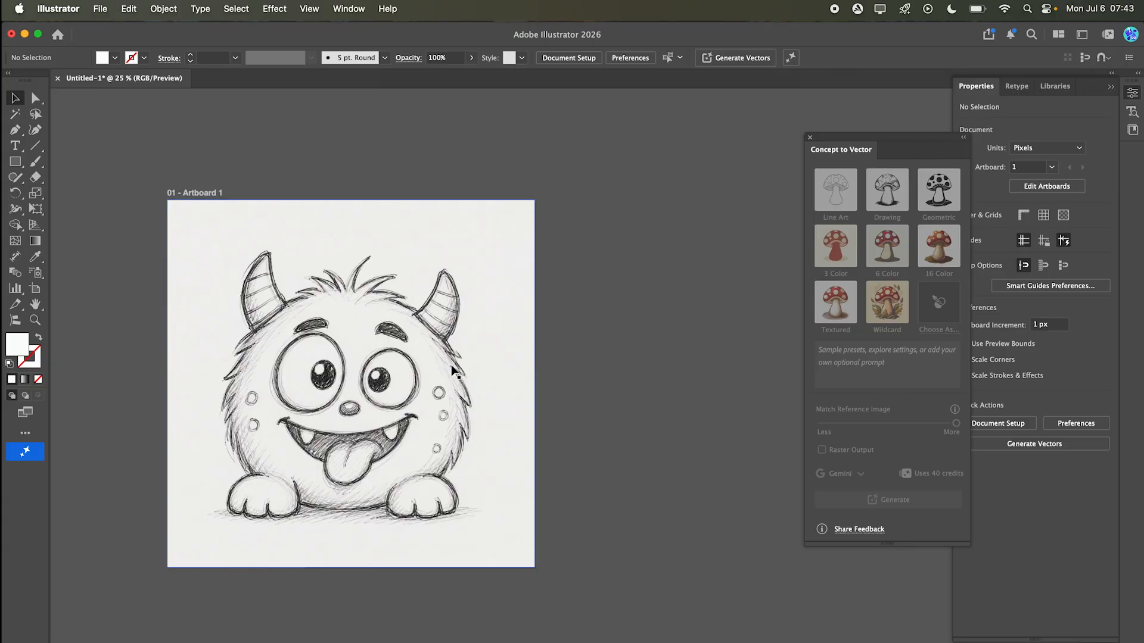
# Step: Select the pencil sketch and generate a new colour monster vector from it with Concept to Vector
pyautogui.press('super+a')
pyautogui.click(570, 357)
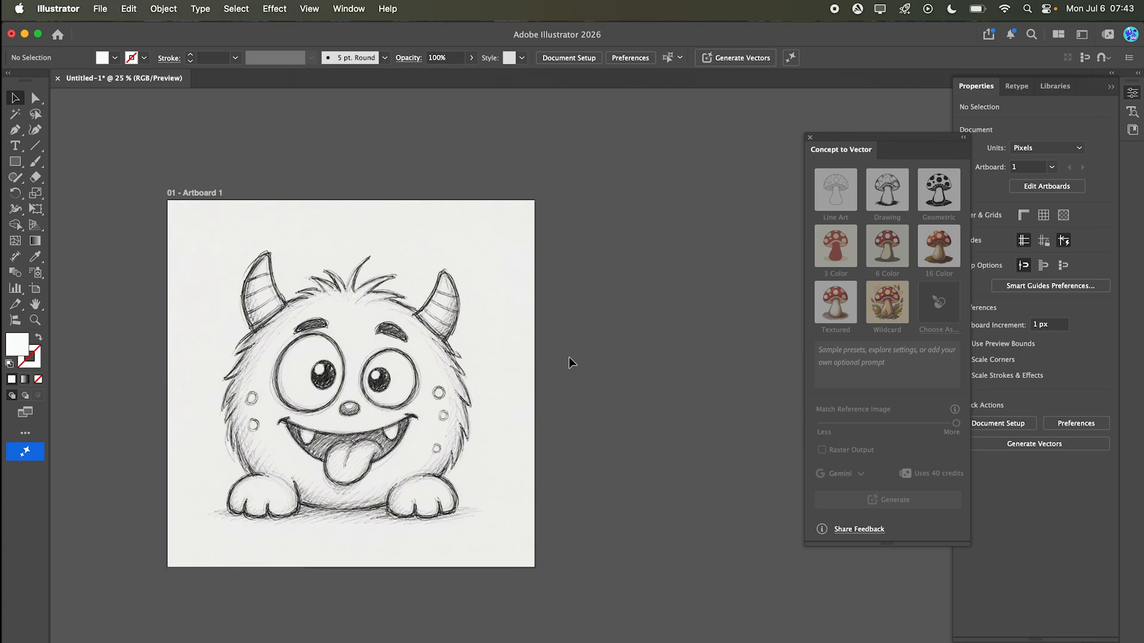
pyautogui.press('super+a')
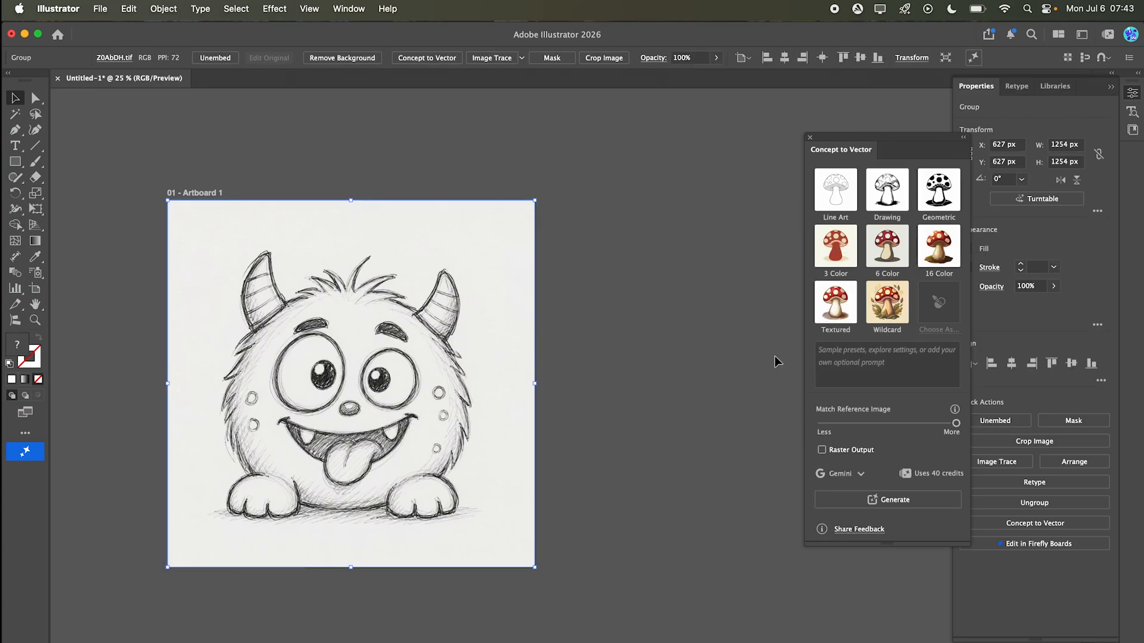
pyautogui.click(851, 361)
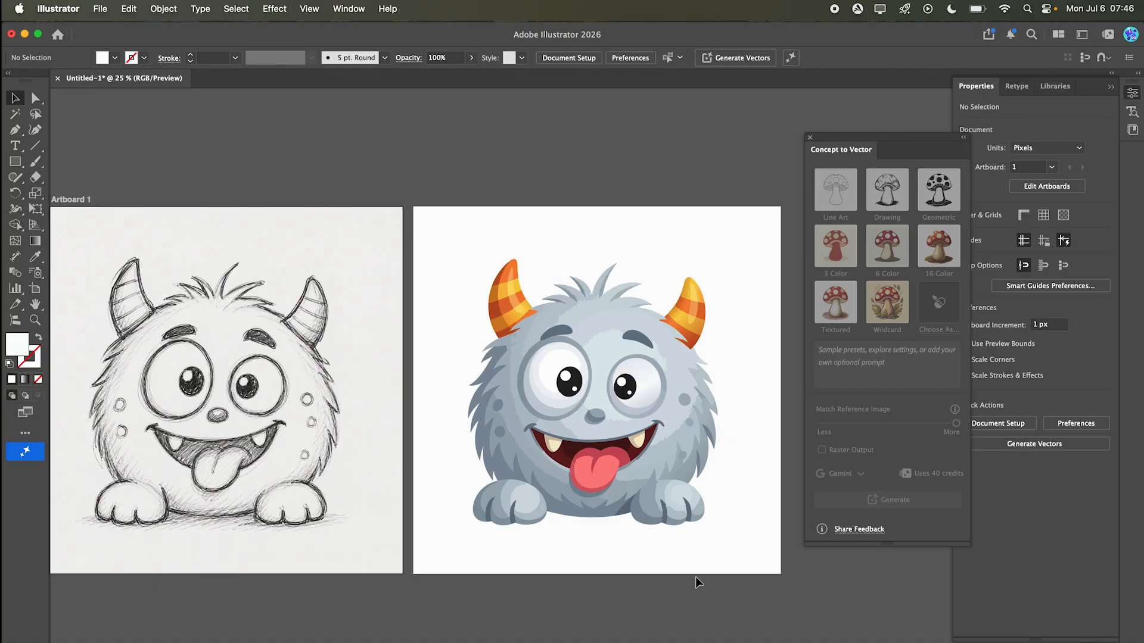
# Step: Delete the white background rectangle behind the new grey monster with orange horns
pyautogui.moveTo(694, 534); pyautogui.dragTo(617, 544)
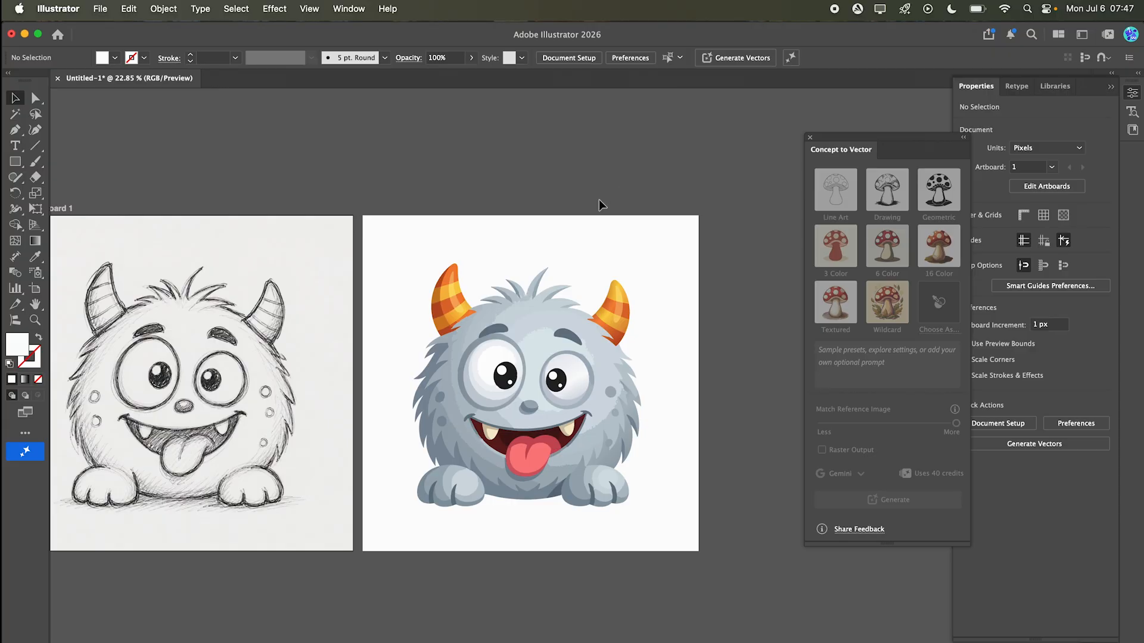
pyautogui.press('a')
pyautogui.click(582, 233)
pyautogui.press('Delete')
pyautogui.press('v')
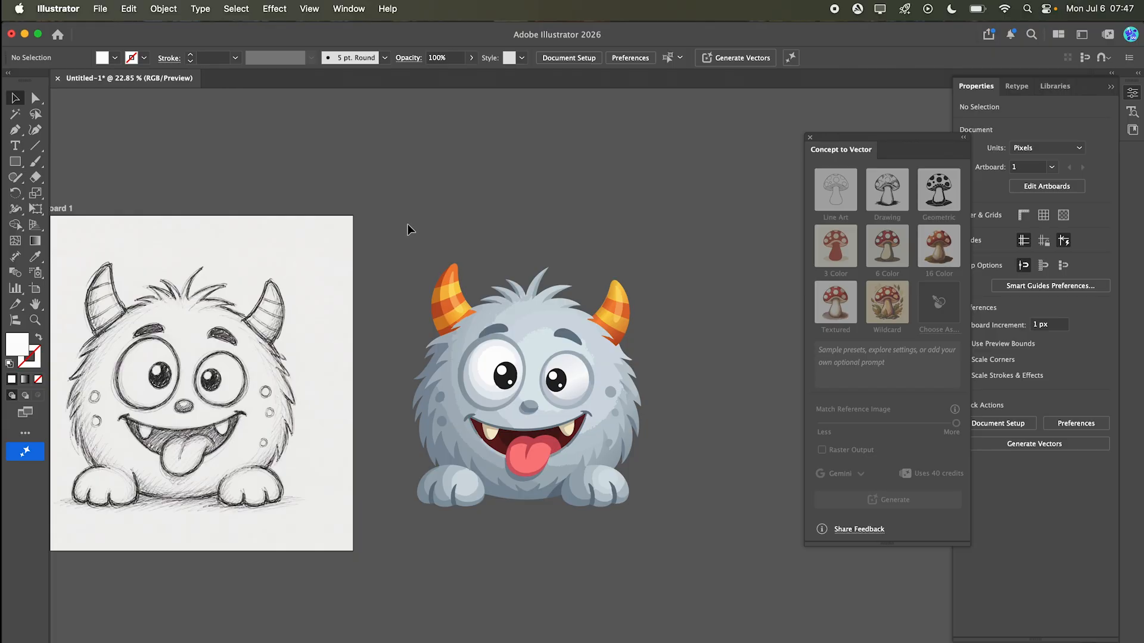
# Step: Turn the grey monster into a Turntable generative object and rotate it to 30° using the task bar's Turntable slider
pyautogui.click(697, 562)
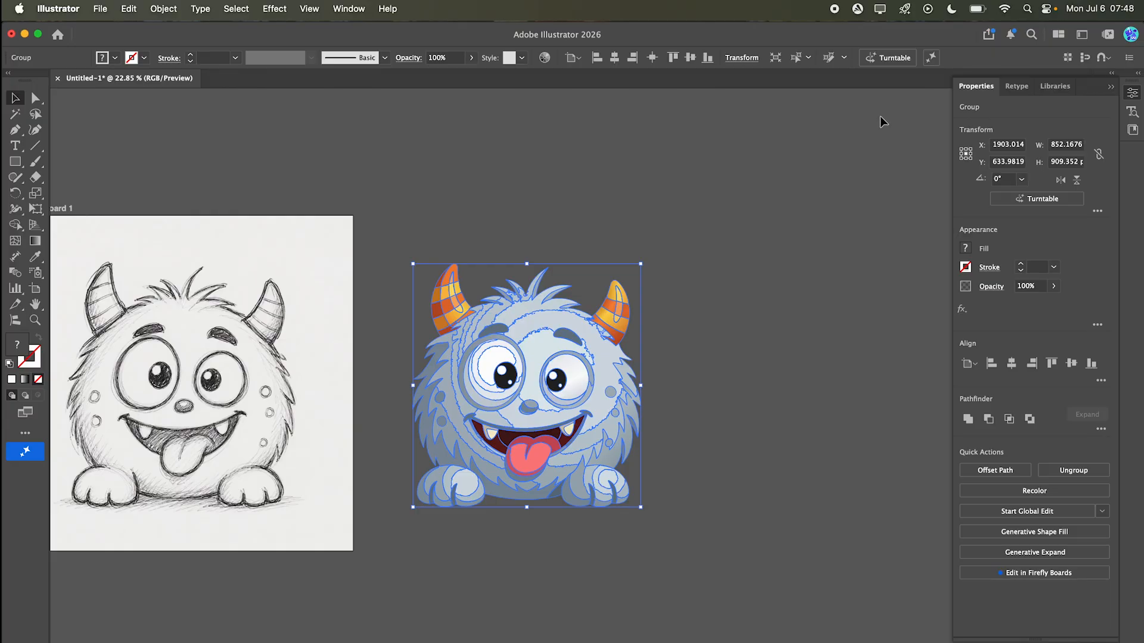
pyautogui.click(892, 60)
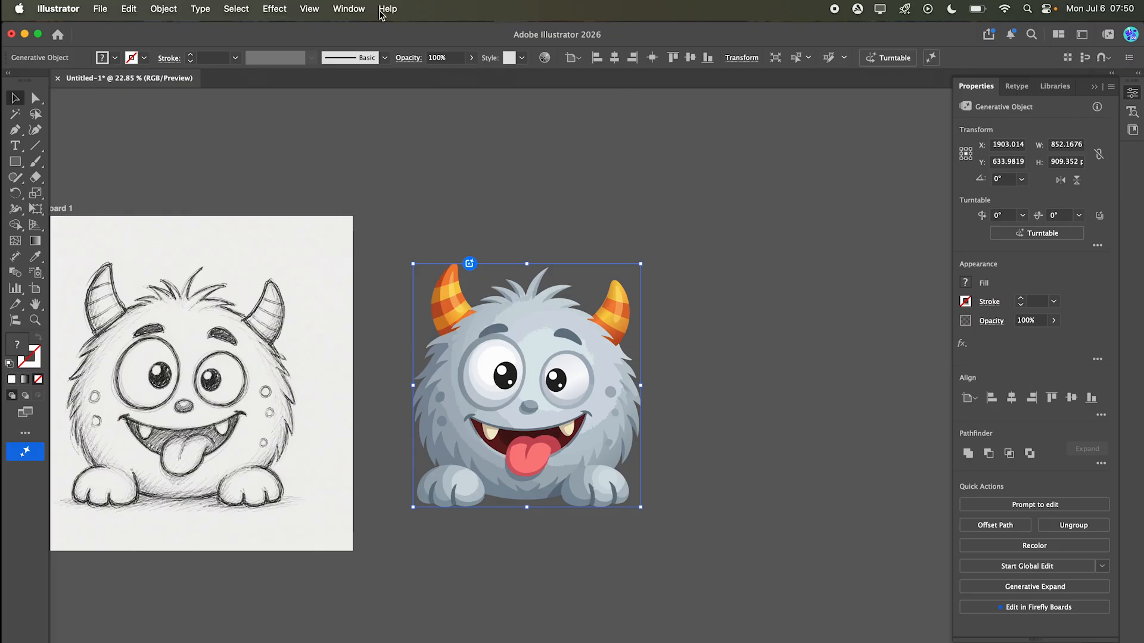
pyautogui.click(358, 10)
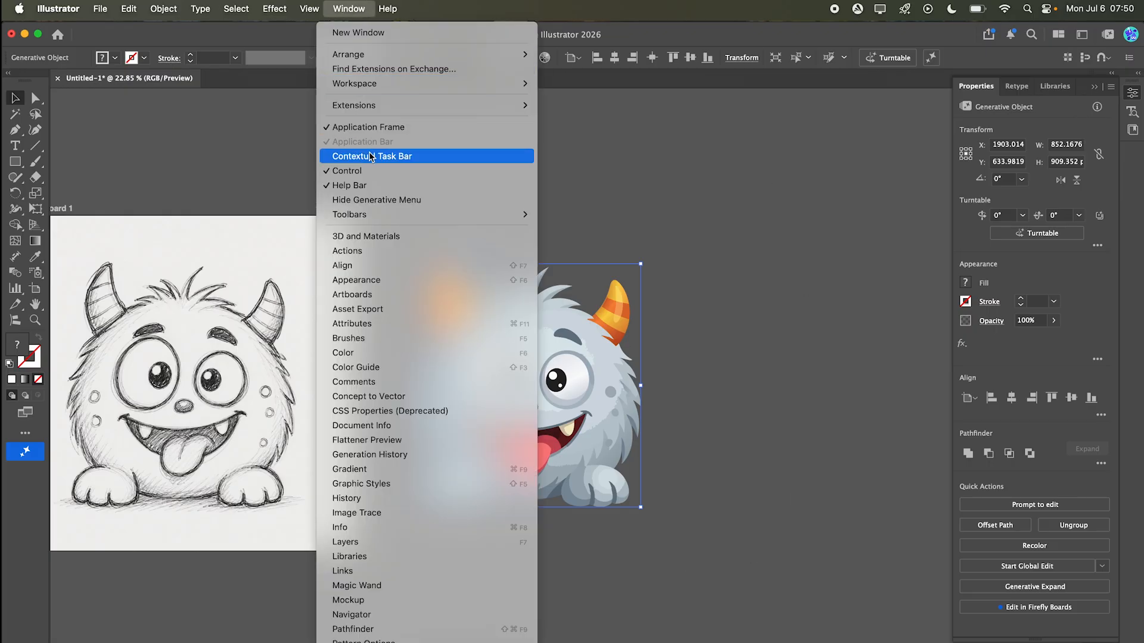
pyautogui.click(430, 157)
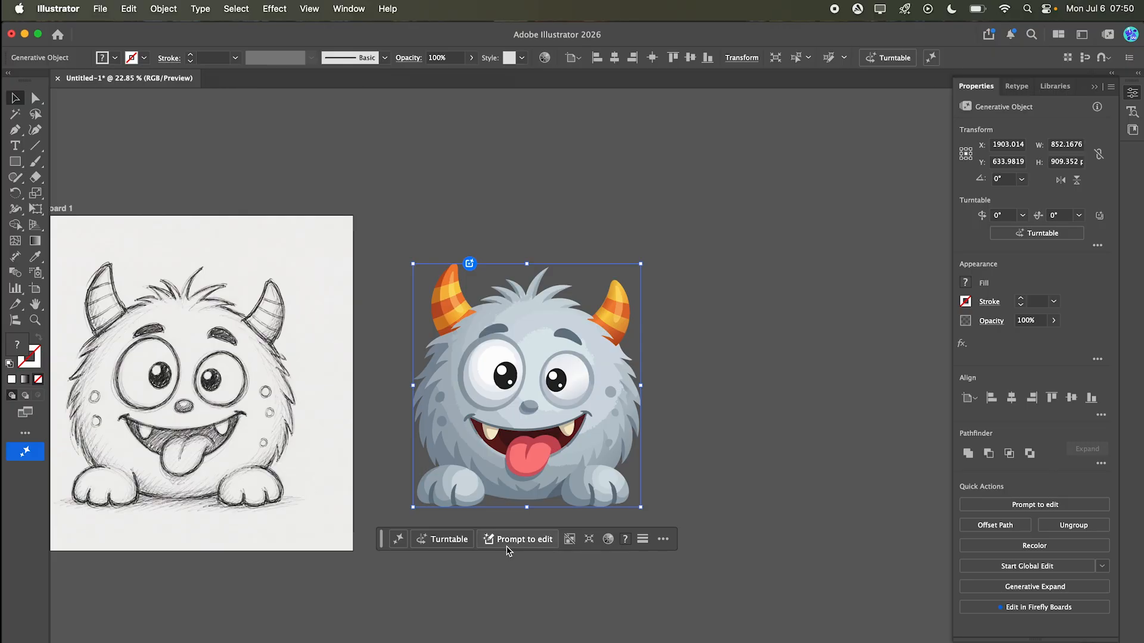
pyautogui.click(438, 544)
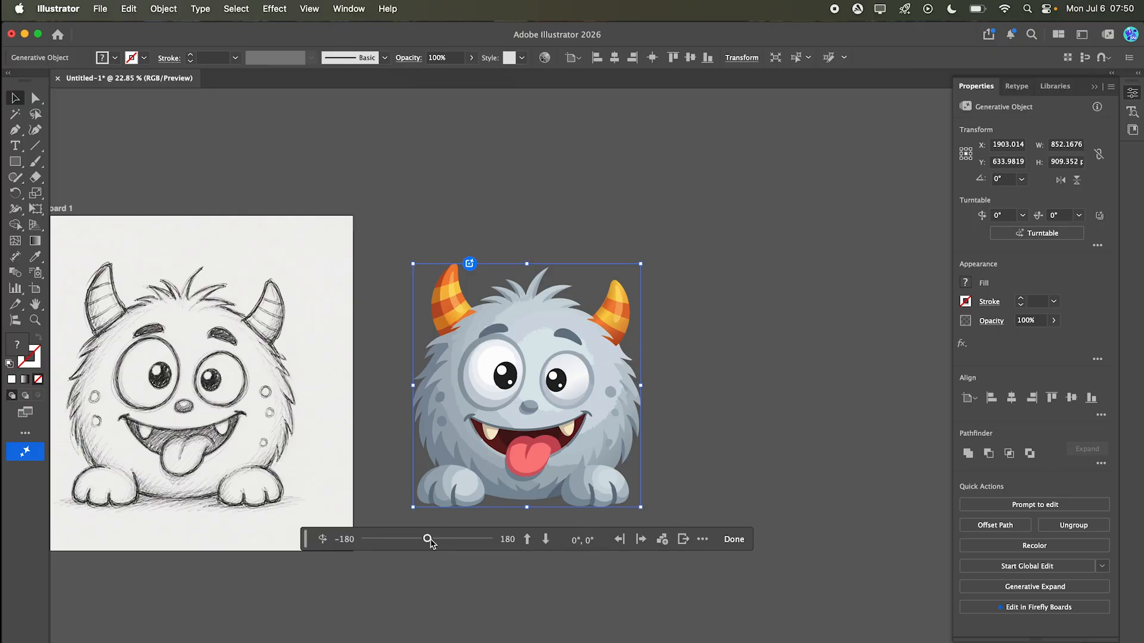
pyautogui.moveTo(426, 540)
pyautogui.mouseDown()
pyautogui.moveTo(364, 539)
pyautogui.moveTo(439, 539)
pyautogui.mouseUp()
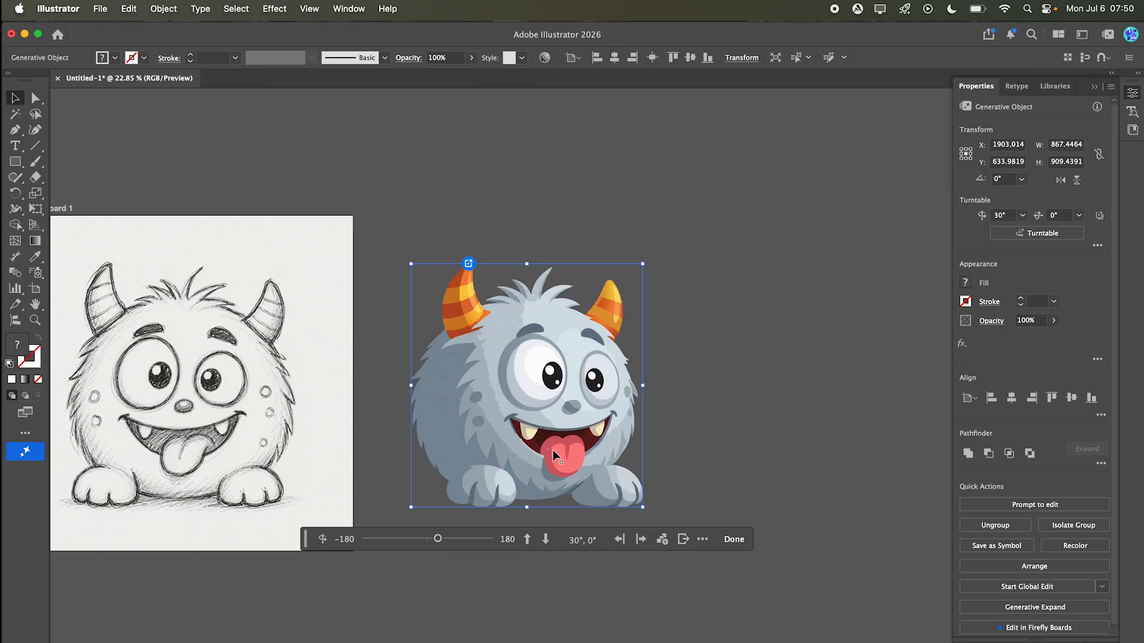
# Step: Duplicate the rotated monster beside itself and set the copy's Turntable angle so it faces the opposite direction
pyautogui.keyDown('alt'); pyautogui.moveTo(552, 440); pyautogui.dragTo(817, 401); pyautogui.keyUp('alt')
pyautogui.click(708, 539)
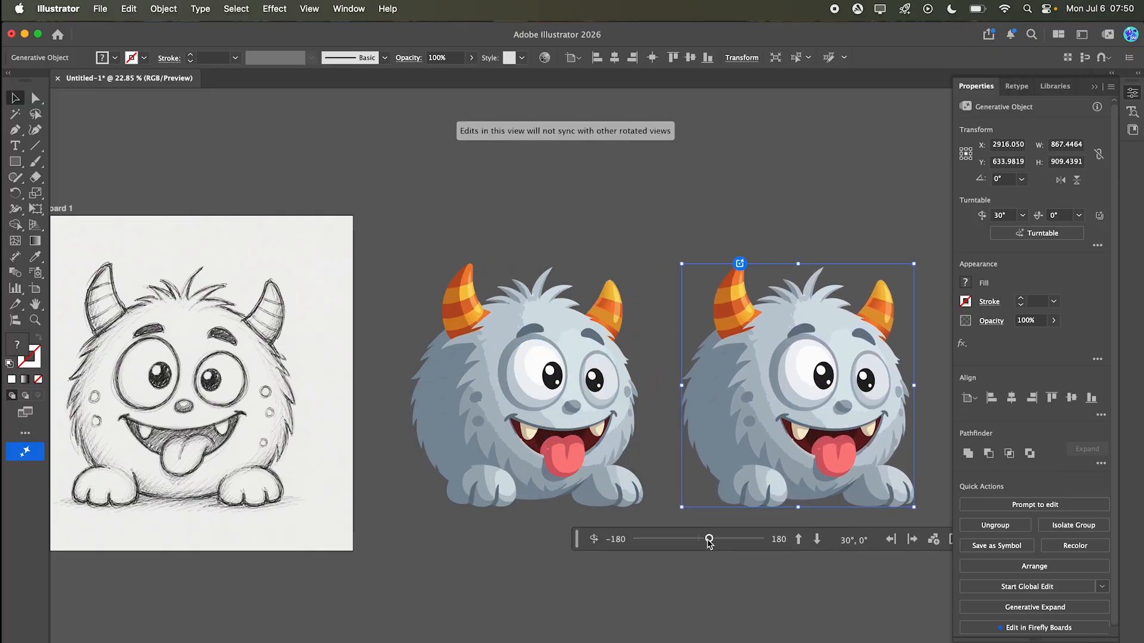
pyautogui.moveTo(709, 540); pyautogui.dragTo(688, 542)
pyautogui.click(689, 589)
pyautogui.moveTo(794, 554); pyautogui.dragTo(727, 523)
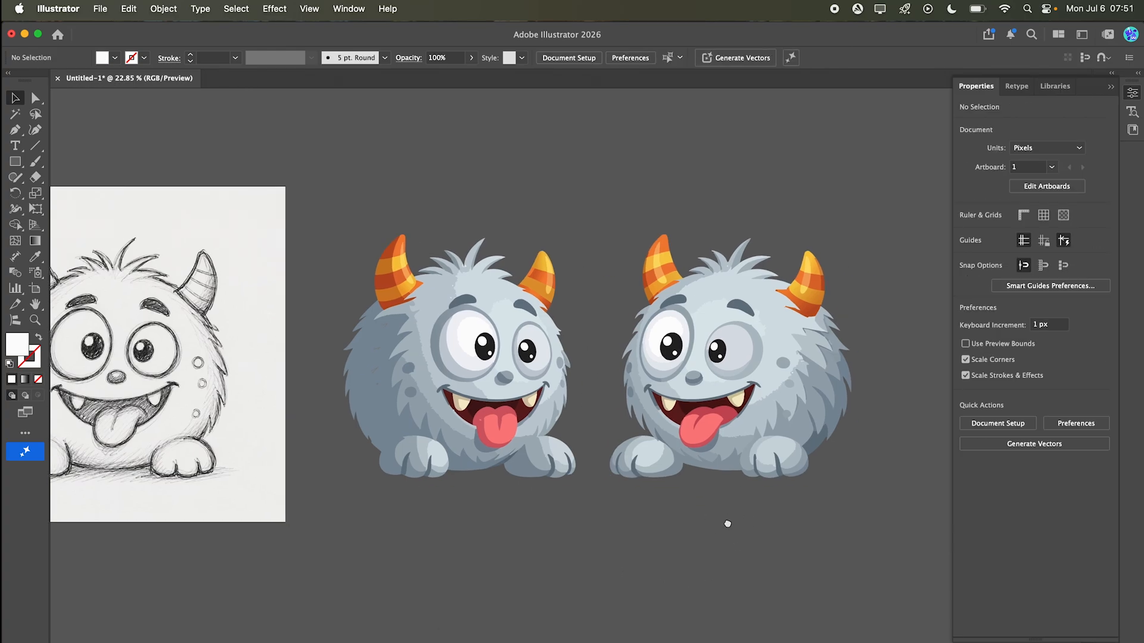
pyautogui.press('super+minus')
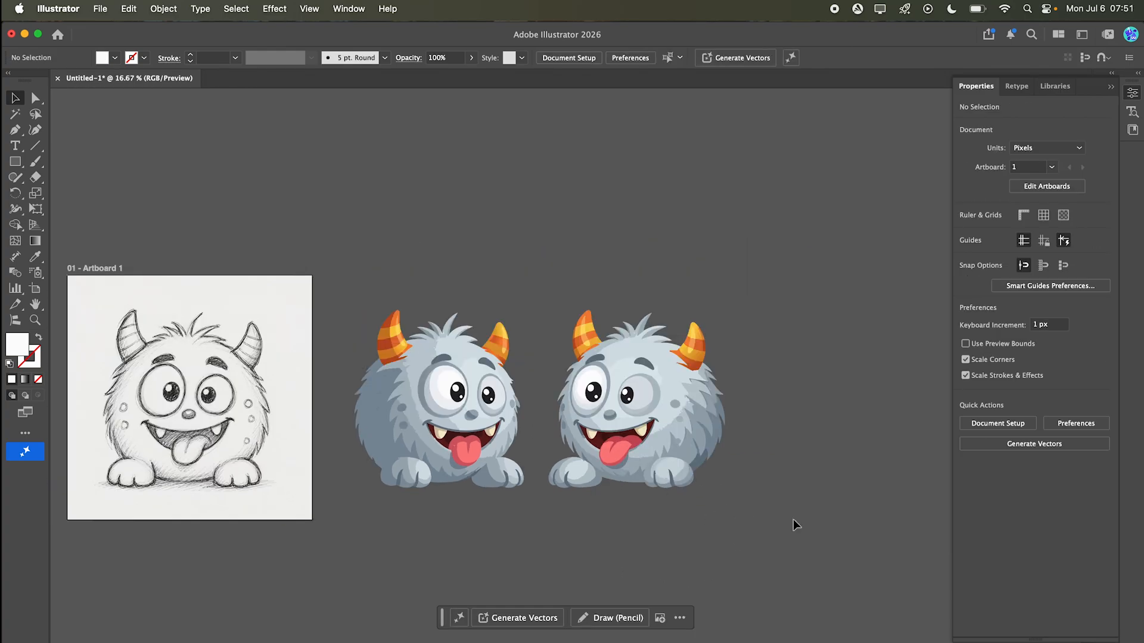